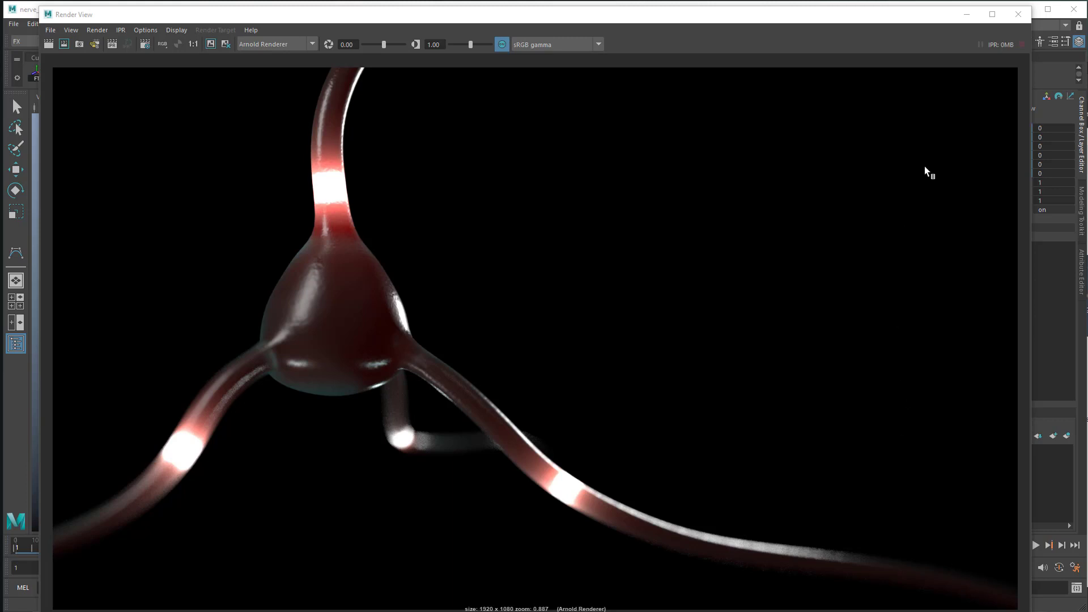
# Close the render view and look at the YouTube tutorial on animating neuron lighting with MASH in the browser before returning to Maya
pyautogui.click(1017, 14)
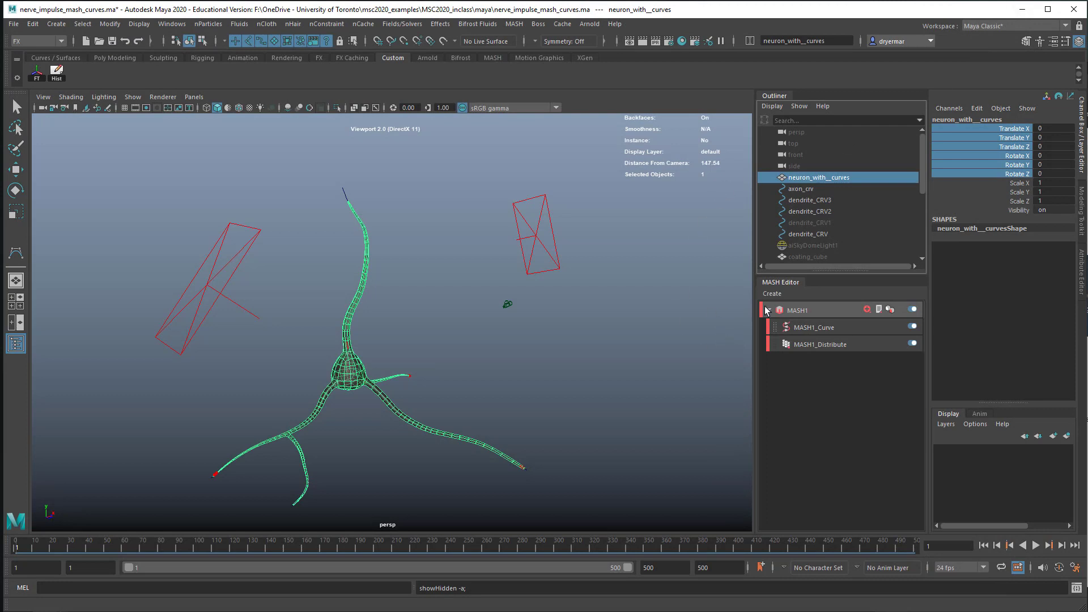
pyautogui.hotkey('alt', 'Tab')
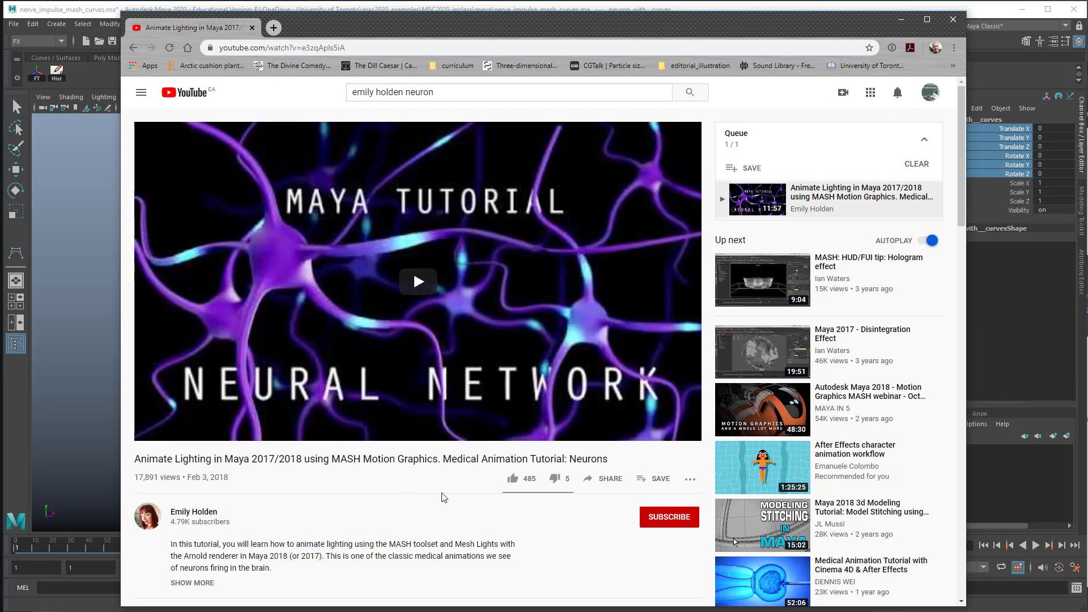
pyautogui.click(903, 22)
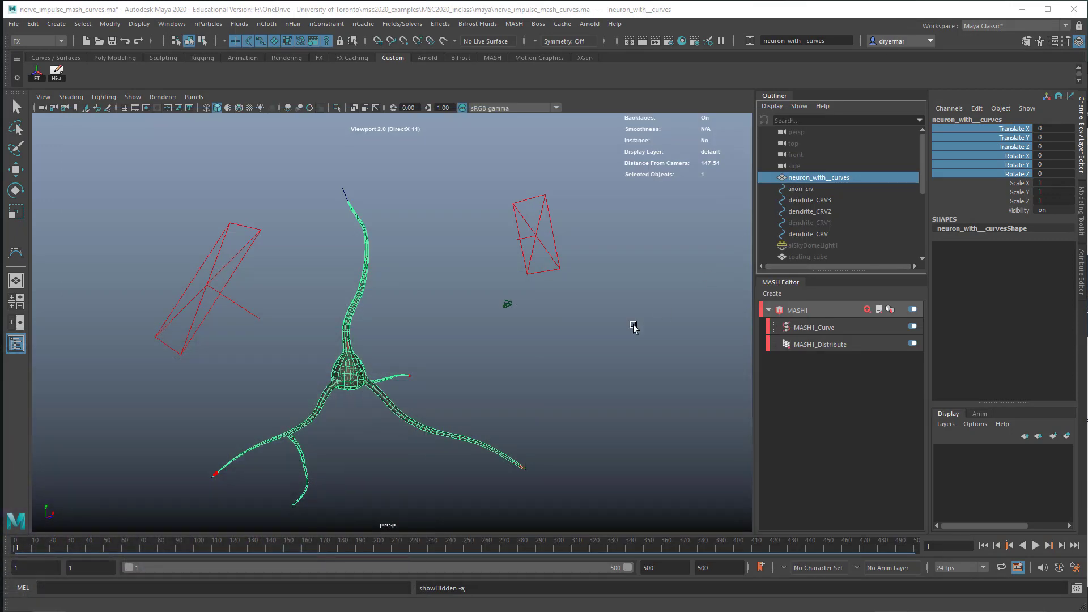
# Hide the neuron_with__curves mesh to expose the curves running inside it
pyautogui.keyDown('alt'); pyautogui.moveTo(445, 401); pyautogui.dragTo(486, 400); pyautogui.keyUp('alt')
pyautogui.keyDown('alt'); pyautogui.moveTo(485, 401); pyautogui.dragTo(408, 343, button='right'); pyautogui.keyUp('alt')
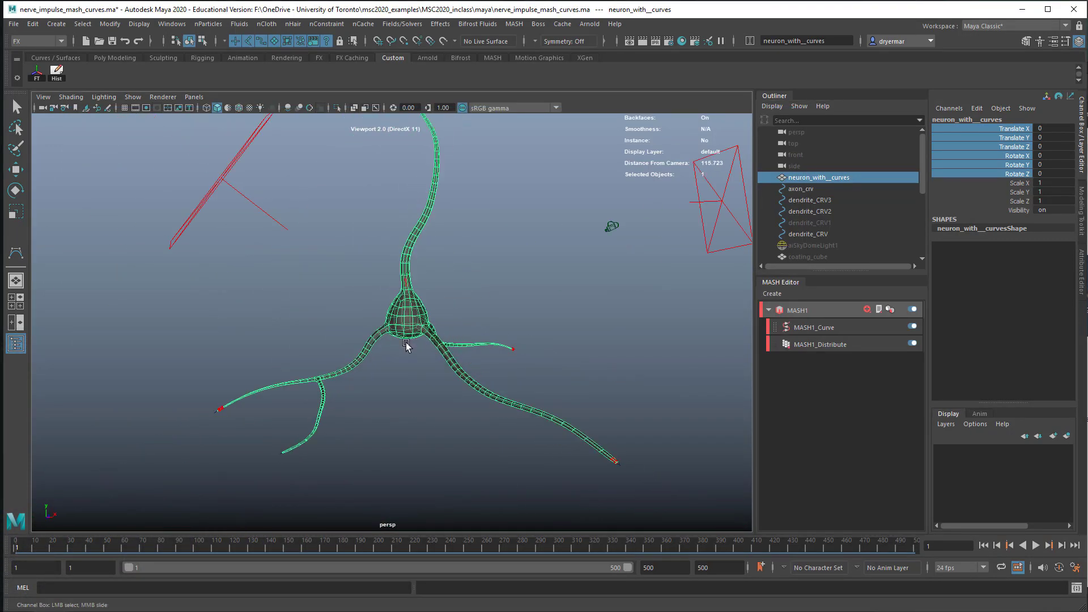
pyautogui.keyDown('alt'); pyautogui.moveTo(408, 344); pyautogui.dragTo(622, 243); pyautogui.keyUp('alt')
pyautogui.keyDown('alt'); pyautogui.moveTo(621, 244); pyautogui.dragTo(497, 346, button='right'); pyautogui.keyUp('alt')
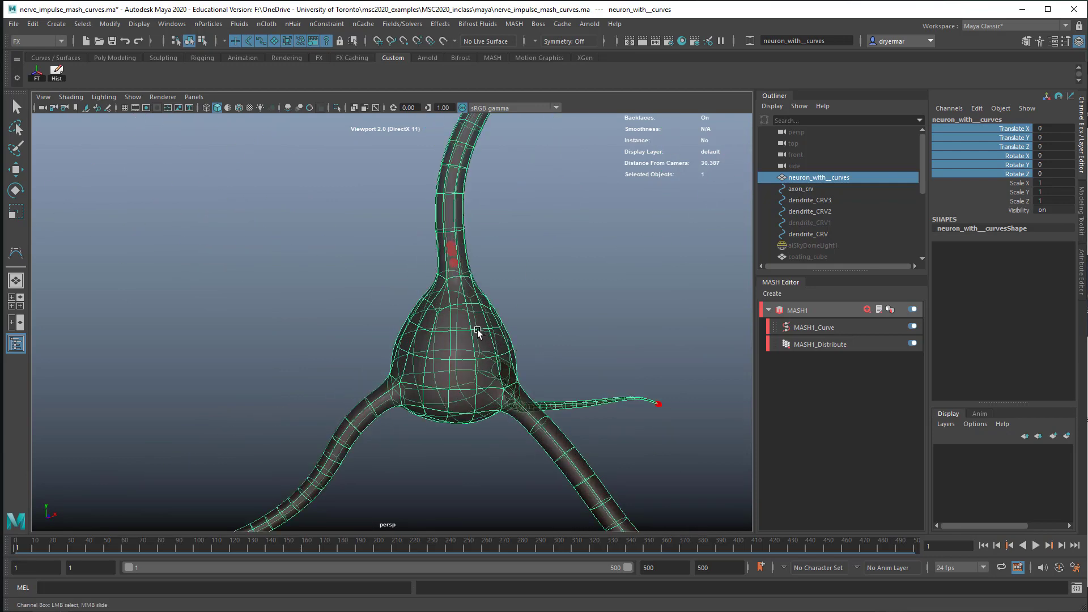
pyautogui.press('h')
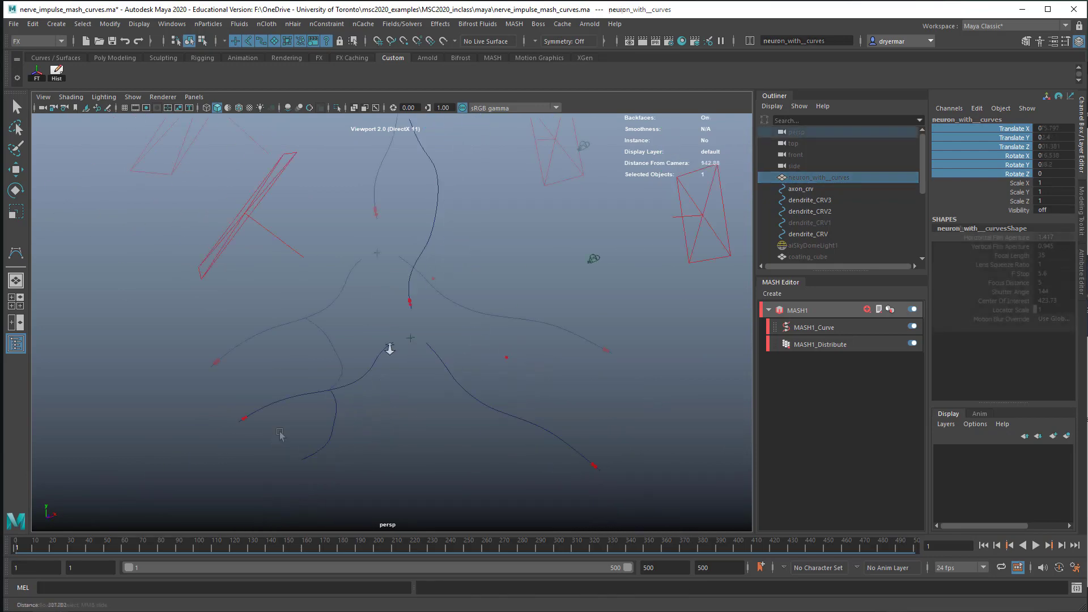
pyautogui.keyDown('alt'); pyautogui.moveTo(389, 347); pyautogui.dragTo(281, 430); pyautogui.keyUp('alt')
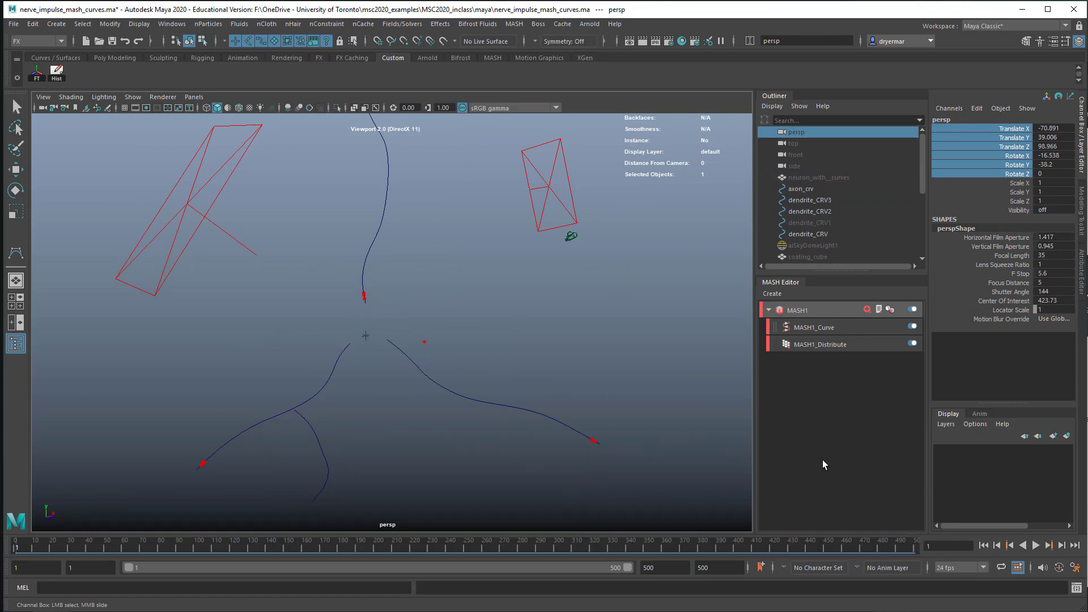
# Play the existing MASH animation, stop it at frame 174, and pick out the dendrite curves the objects travel along
pyautogui.click(1037, 547)
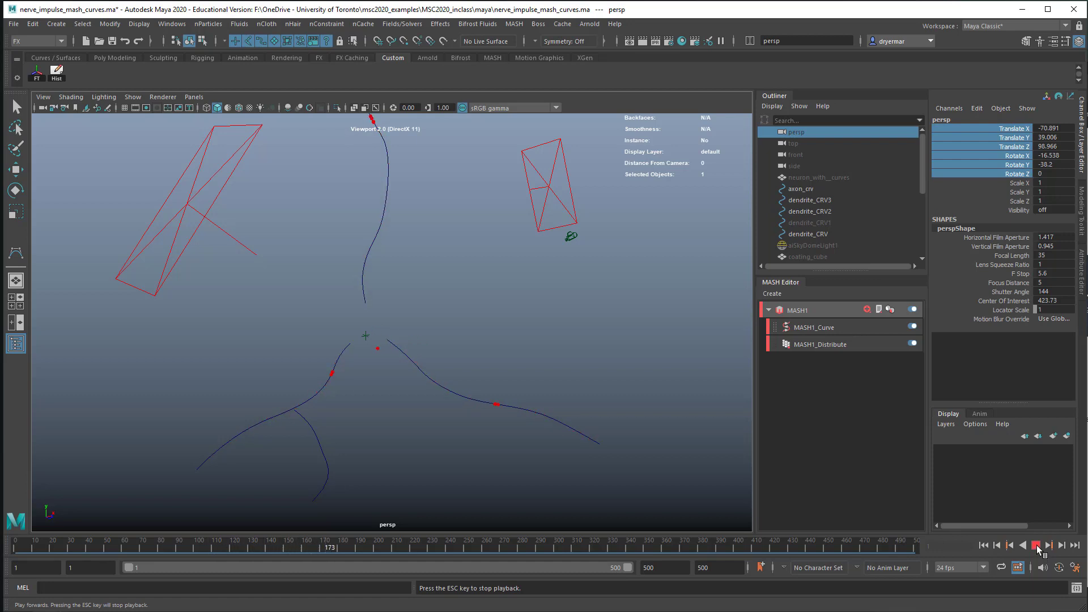
pyautogui.click(1036, 545)
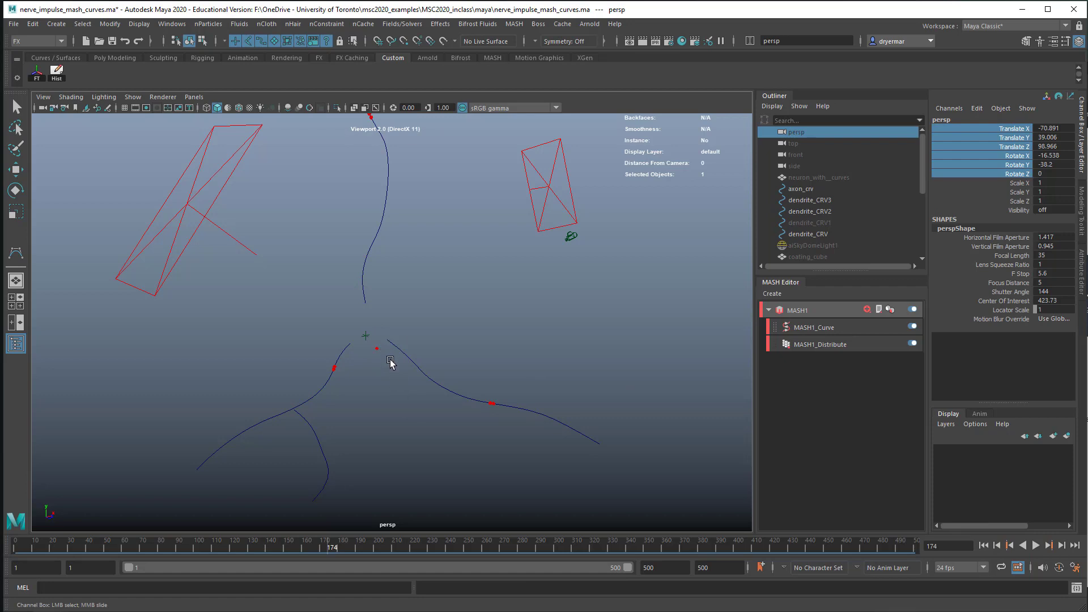
pyautogui.click(445, 389)
pyautogui.click(316, 393)
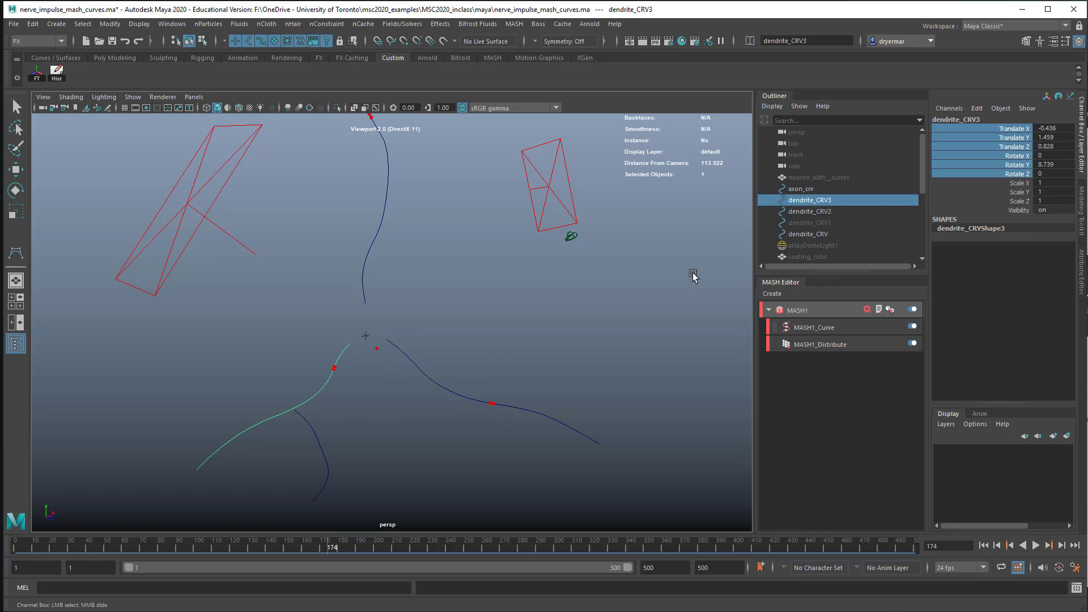
# Unhide the dendrite_CRV1 curve
pyautogui.click(804, 223)
pyautogui.hotkey('shift', 'h')
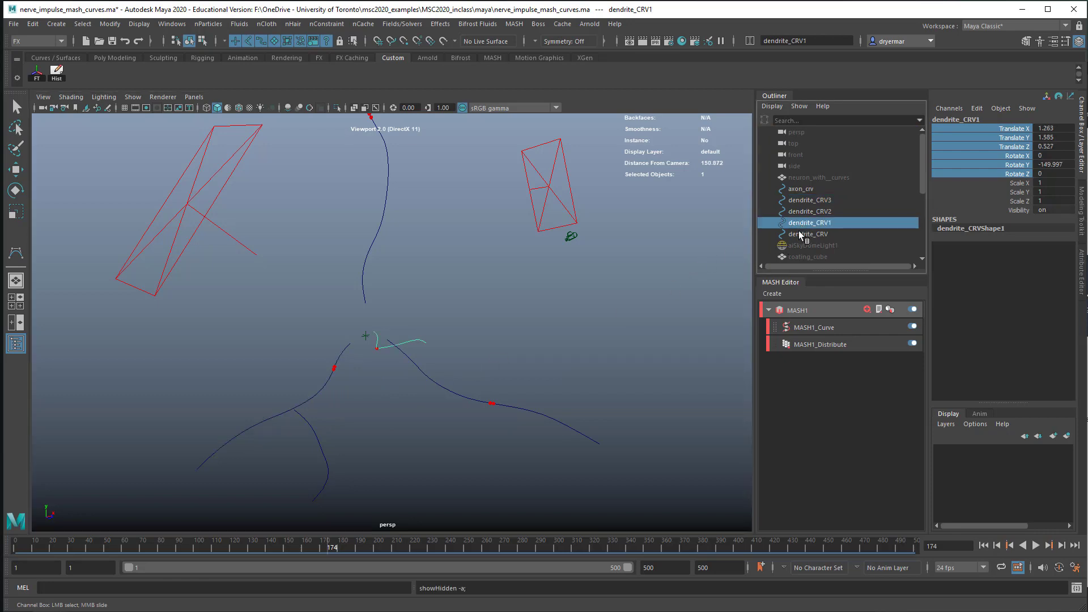
pyautogui.keyDown('alt'); pyautogui.moveTo(498, 384); pyautogui.dragTo(460, 367, button='middle'); pyautogui.keyUp('alt')
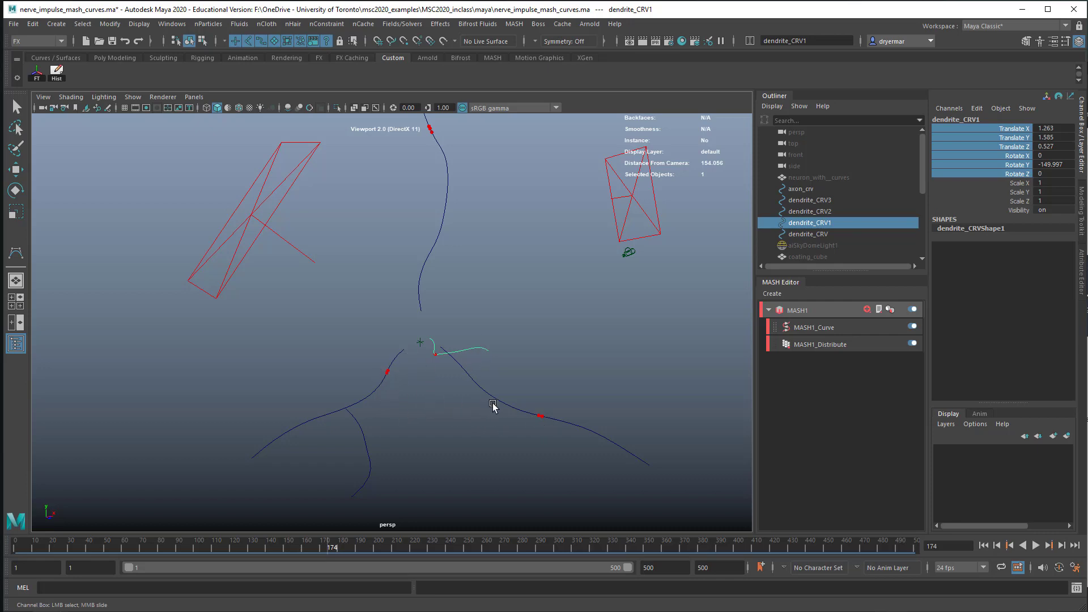
# Replay the animation along the curves, stop it at frame 294, and disable the MASH1 network
pyautogui.click(1035, 545)
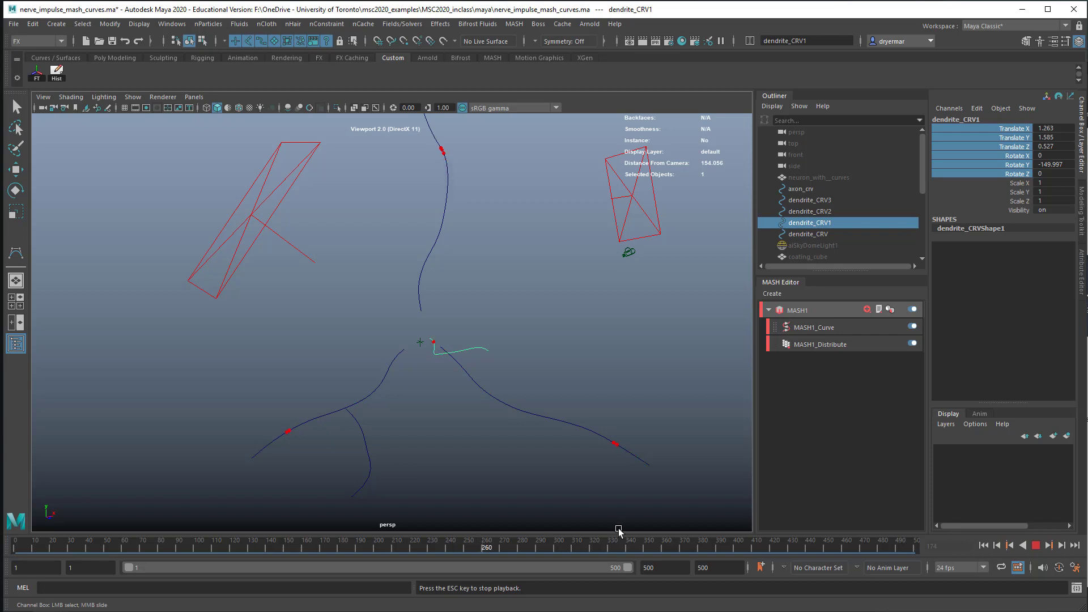
pyautogui.press('Escape')
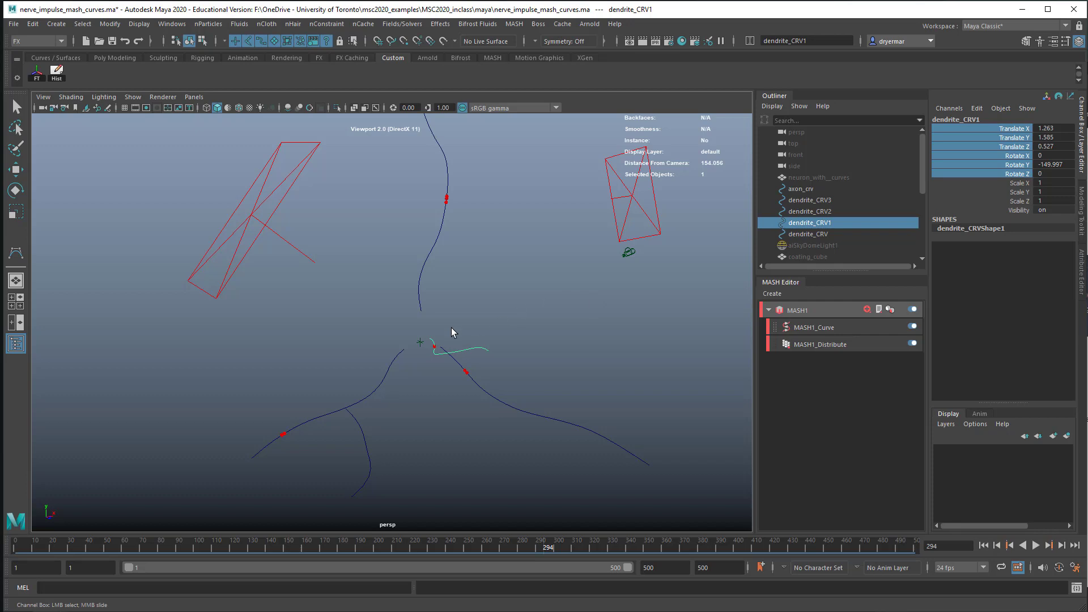
pyautogui.click(912, 309)
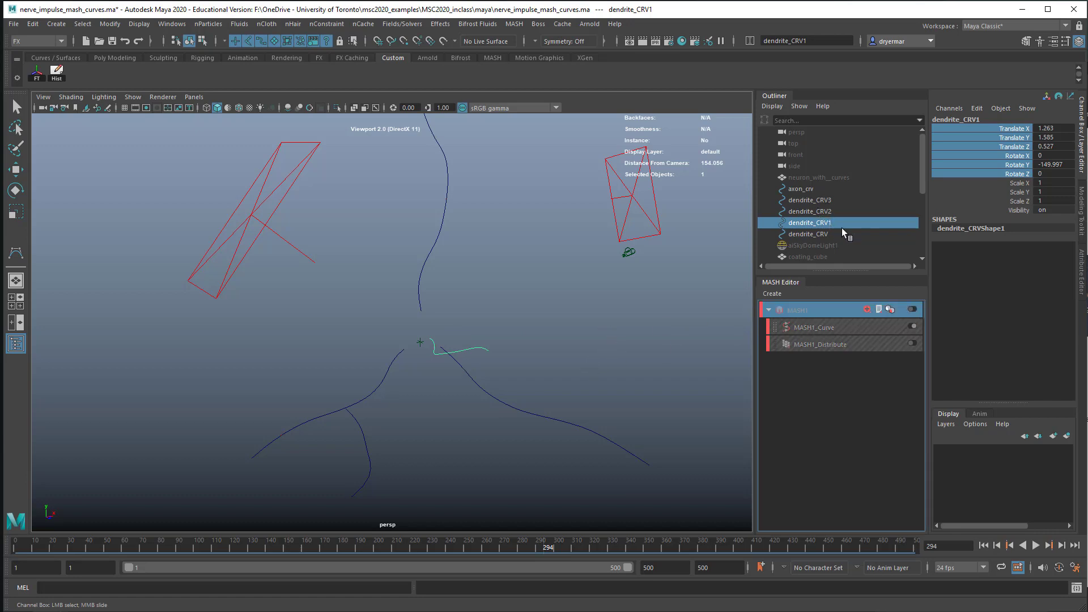
# Find the hidden glowing_sphere object in the scene and unhide it
pyautogui.scroll(-3, 860, 221)
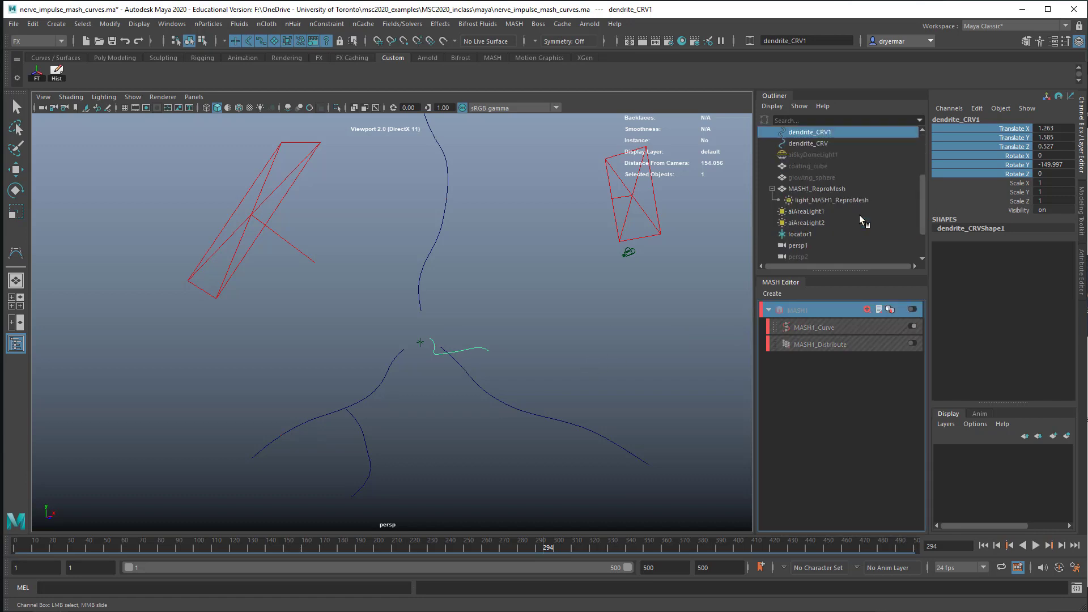
pyautogui.scroll(-2, 859, 220)
pyautogui.scroll(3, 850, 214)
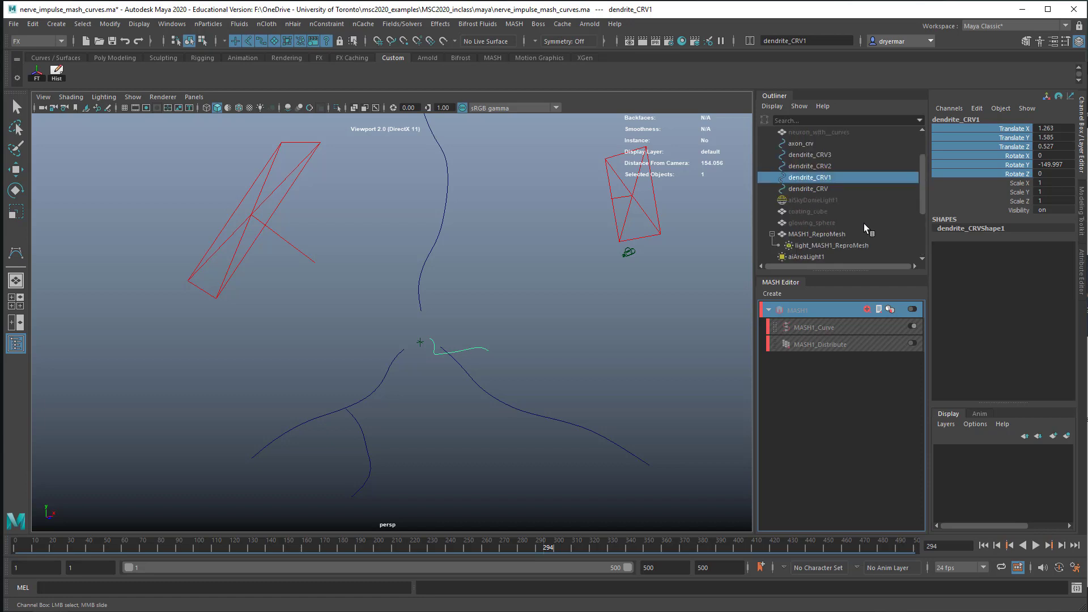
pyautogui.click(827, 222)
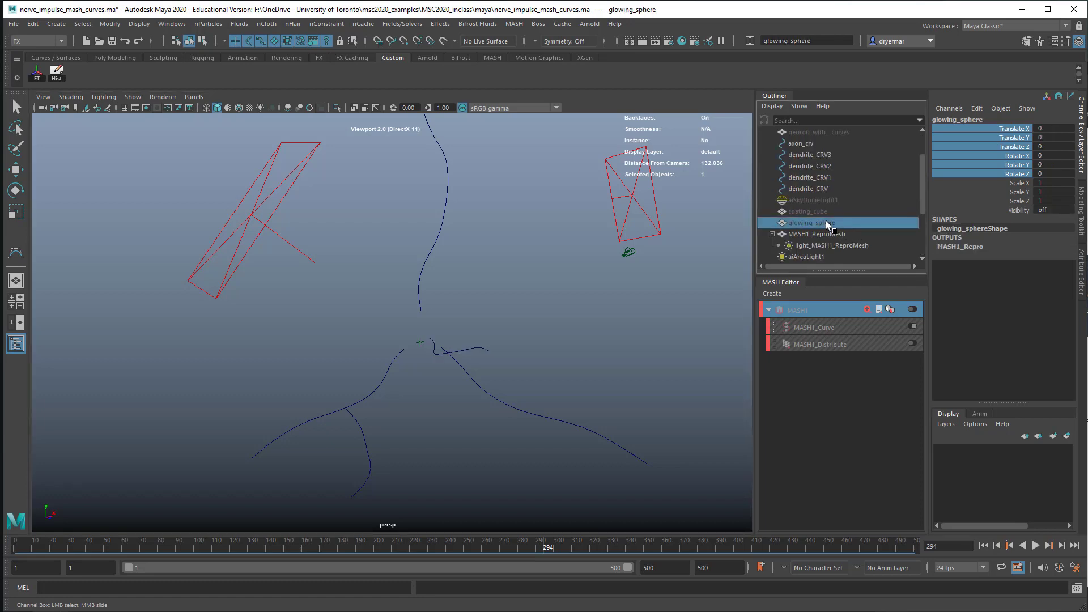
pyautogui.hotkey('shift', 'h')
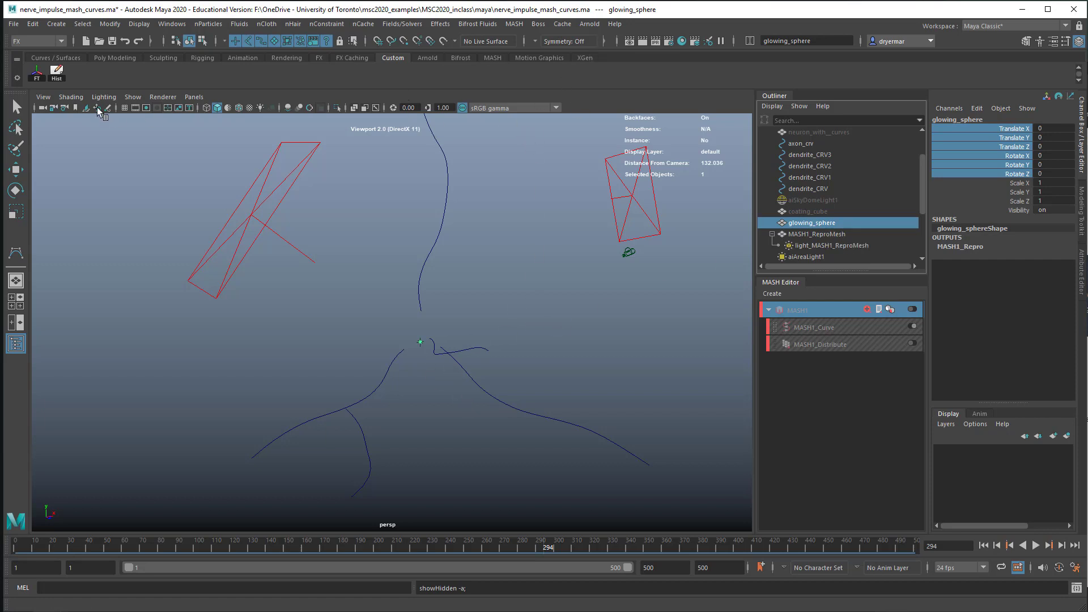
# Create a MASH network from the glowing sphere with Mesh geometry type and linear distribution
pyautogui.click(514, 23)
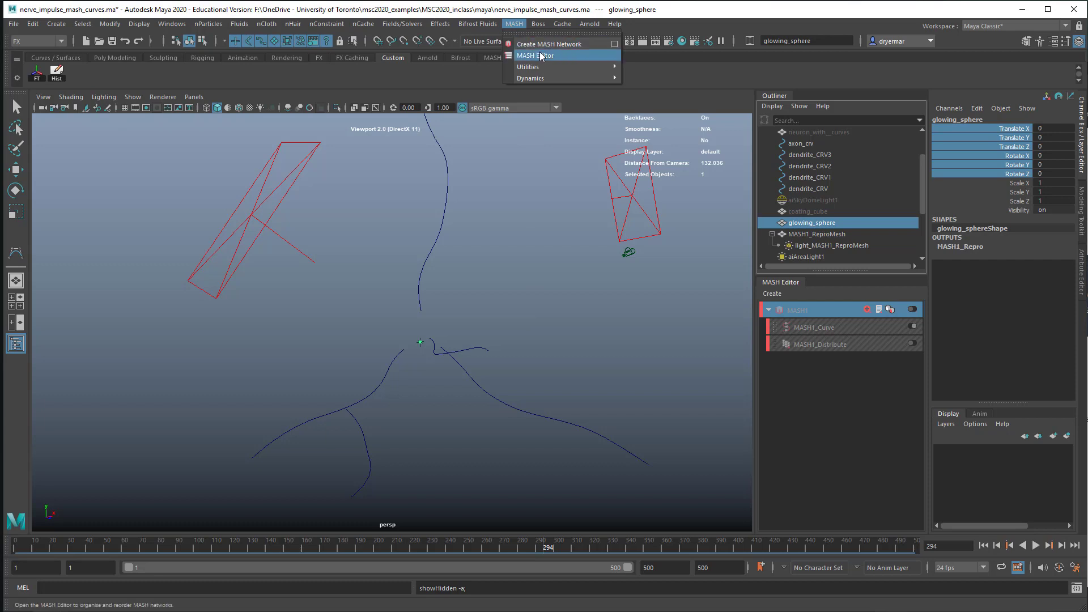
pyautogui.click(614, 45)
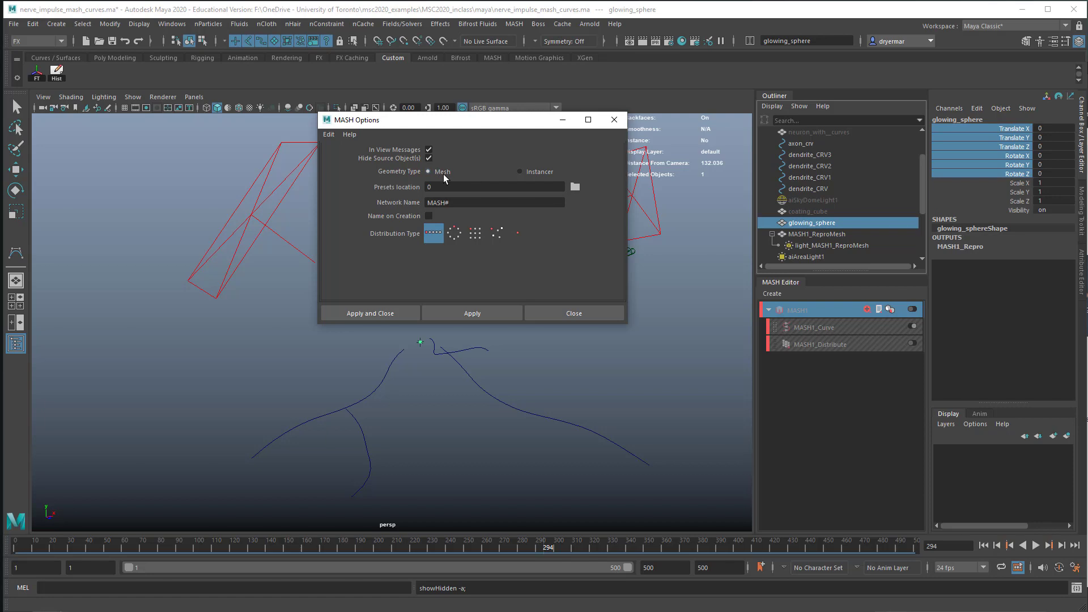
pyautogui.click(384, 318)
pyautogui.keyDown('alt'); pyautogui.moveTo(383, 321); pyautogui.dragTo(508, 236); pyautogui.keyUp('alt')
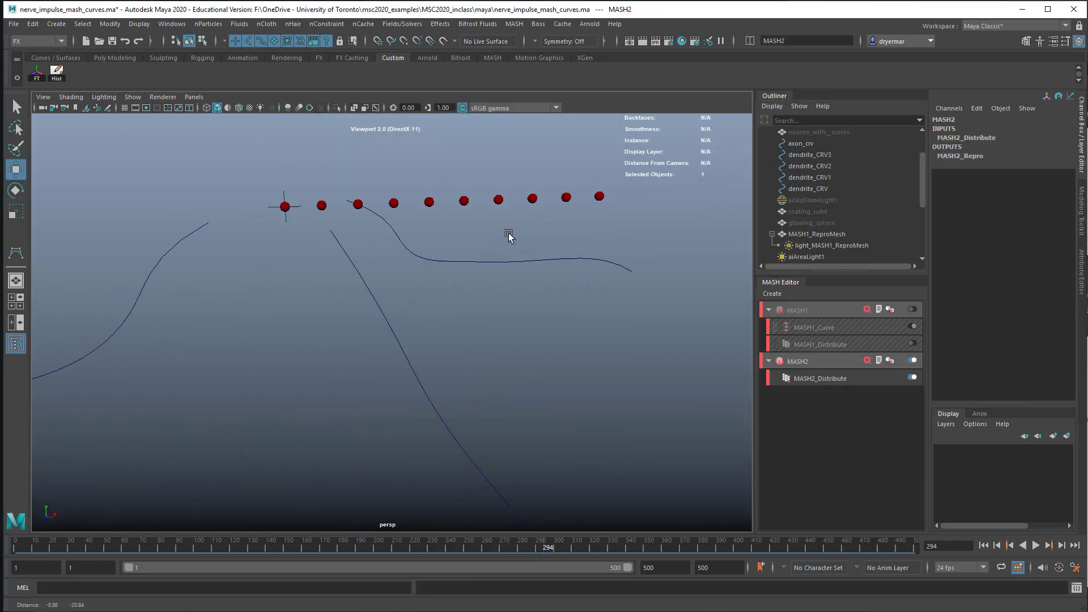
pyautogui.keyDown('alt'); pyautogui.moveTo(508, 233); pyautogui.dragTo(508, 239, button='middle'); pyautogui.keyUp('alt')
pyautogui.keyDown('alt'); pyautogui.moveTo(508, 239); pyautogui.dragTo(460, 240, button='right'); pyautogui.keyUp('alt')
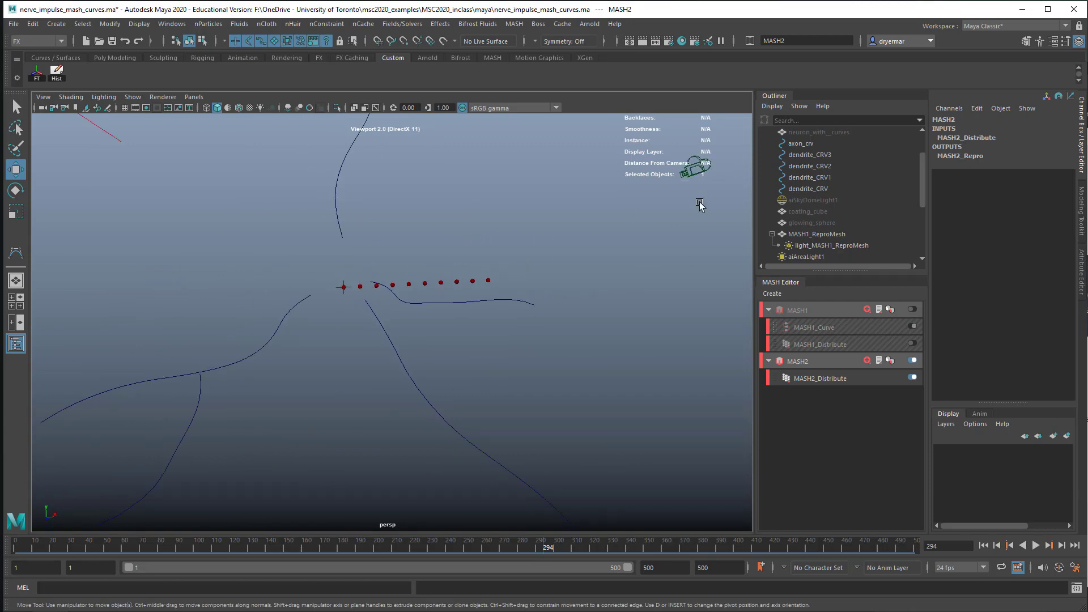
# Review the MASH2 network's Distribute and Repro settings and add a Curve node to the network
pyautogui.click(817, 378)
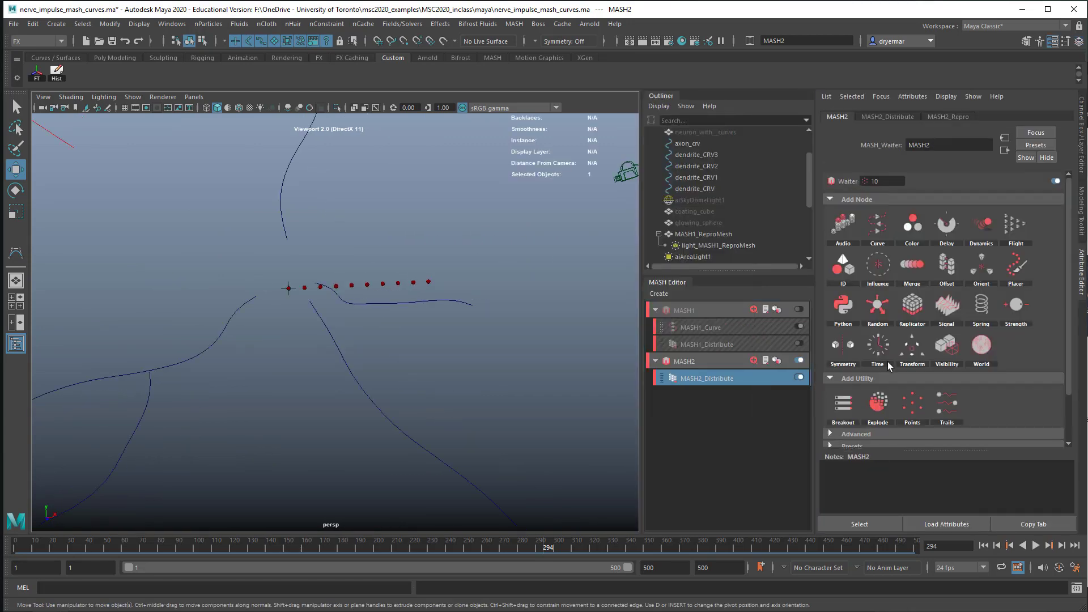
pyautogui.click(888, 116)
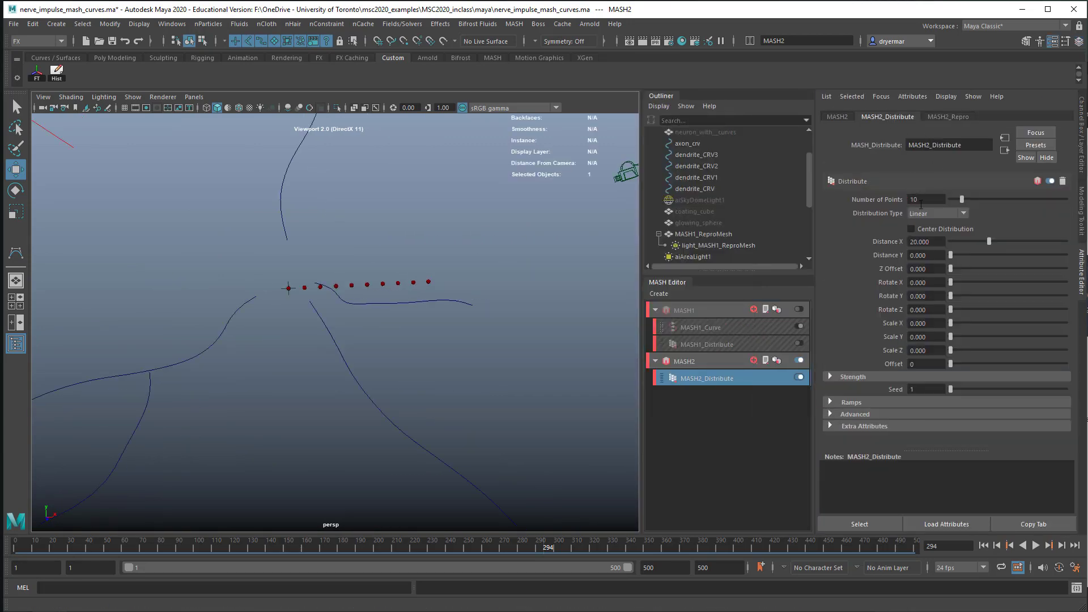
pyautogui.click(941, 119)
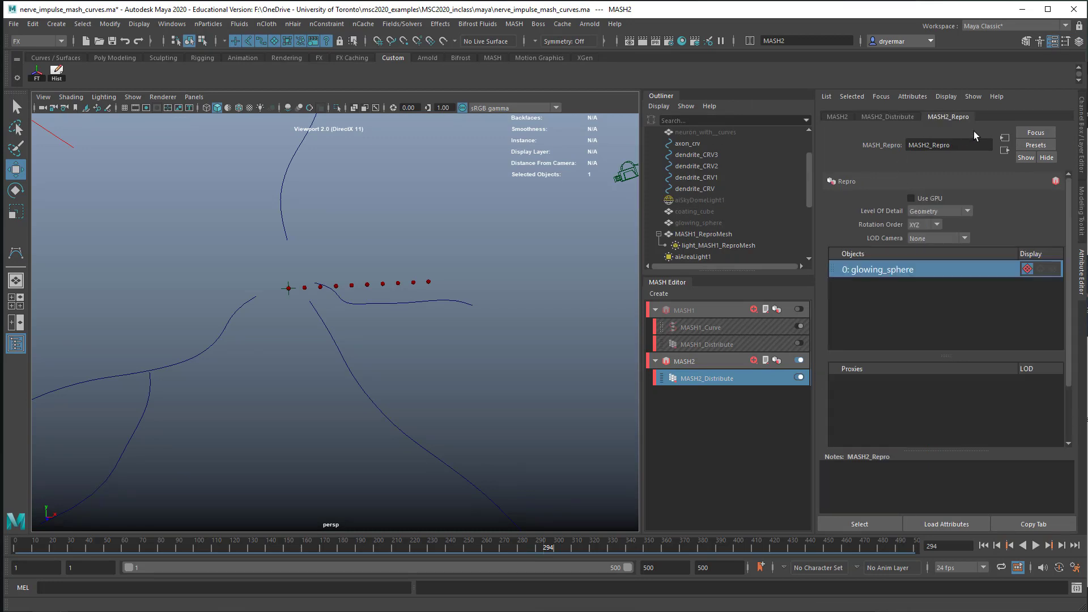
pyautogui.click(840, 116)
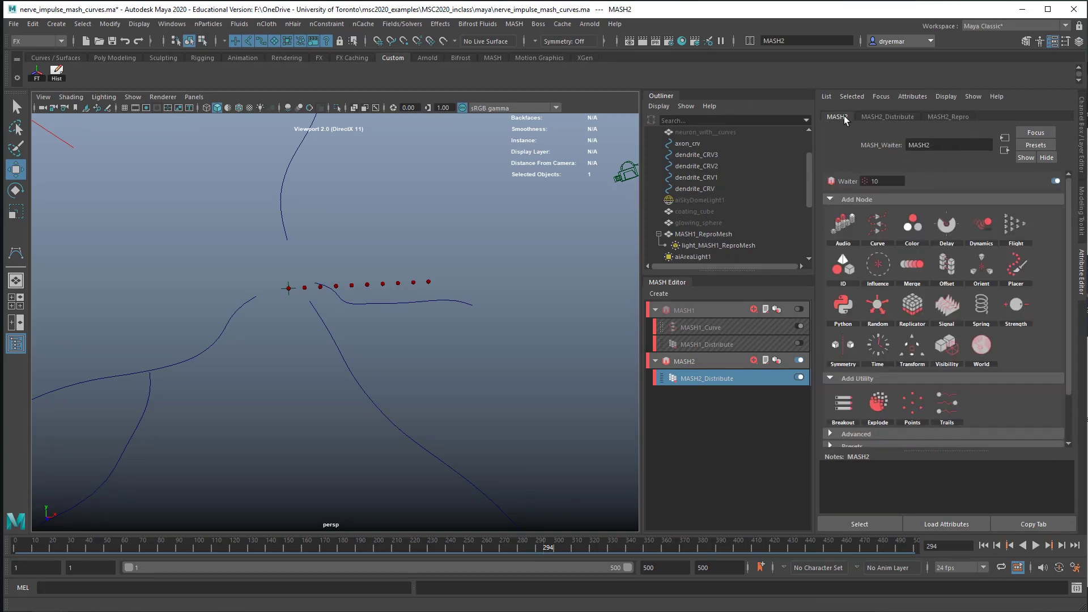
pyautogui.click(882, 228)
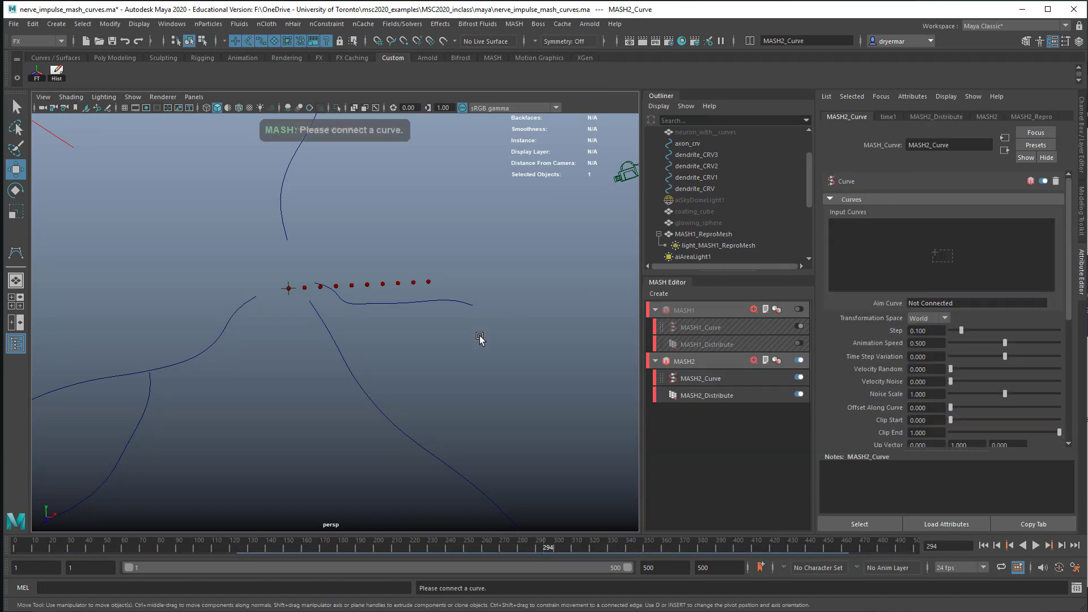
# Select the axon curve and each dendrite curve in the viewport one by one to identify the paths
pyautogui.keyDown('alt'); pyautogui.moveTo(480, 339); pyautogui.dragTo(397, 330, button='right'); pyautogui.keyUp('alt')
pyautogui.click(327, 236)
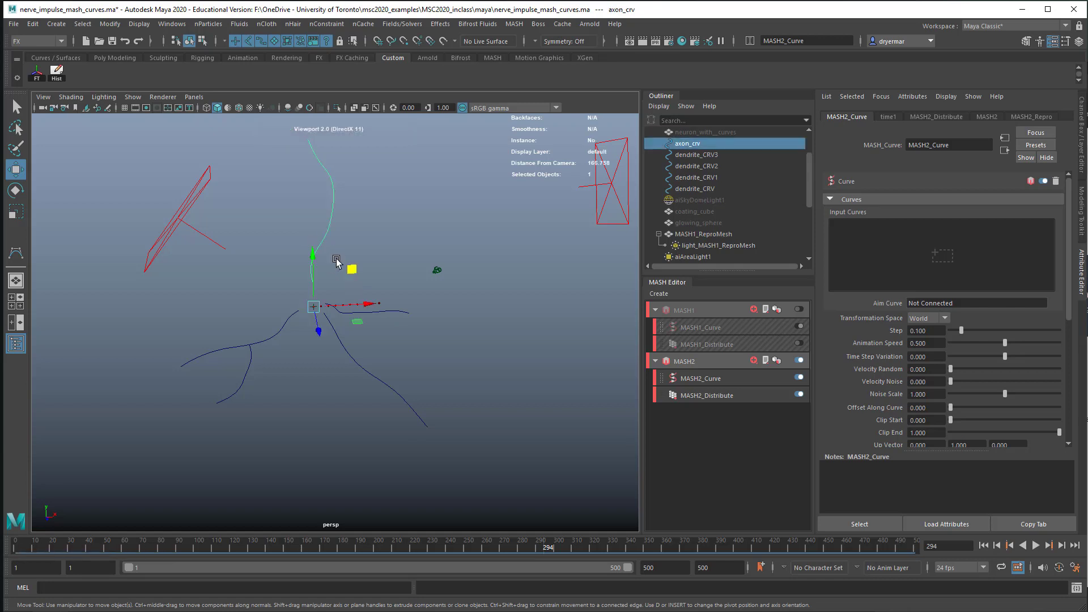
pyautogui.click(276, 336)
pyautogui.click(377, 369)
pyautogui.click(402, 314)
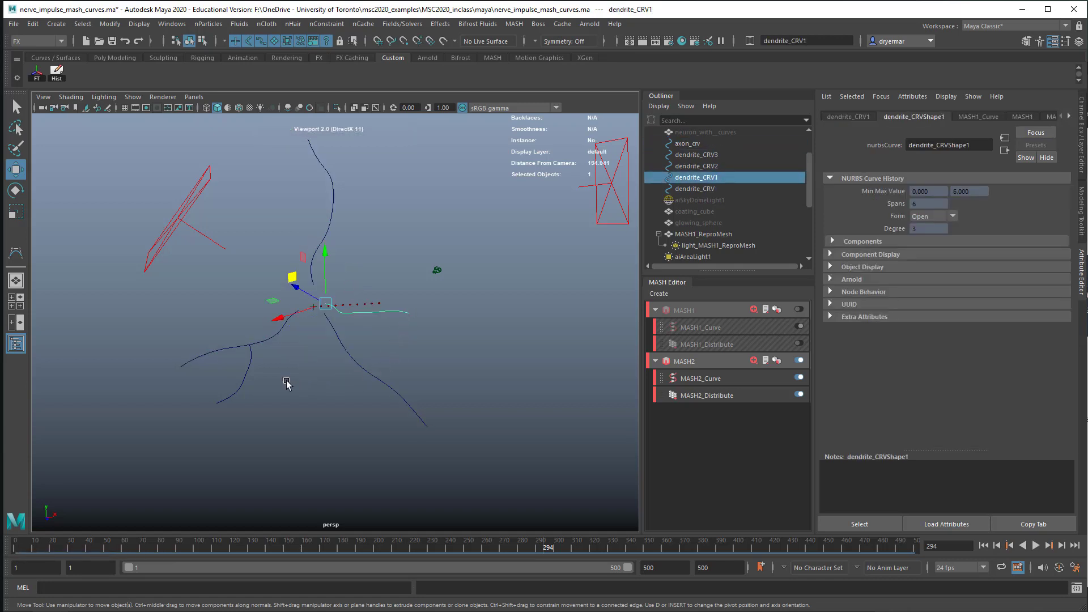
pyautogui.click(243, 373)
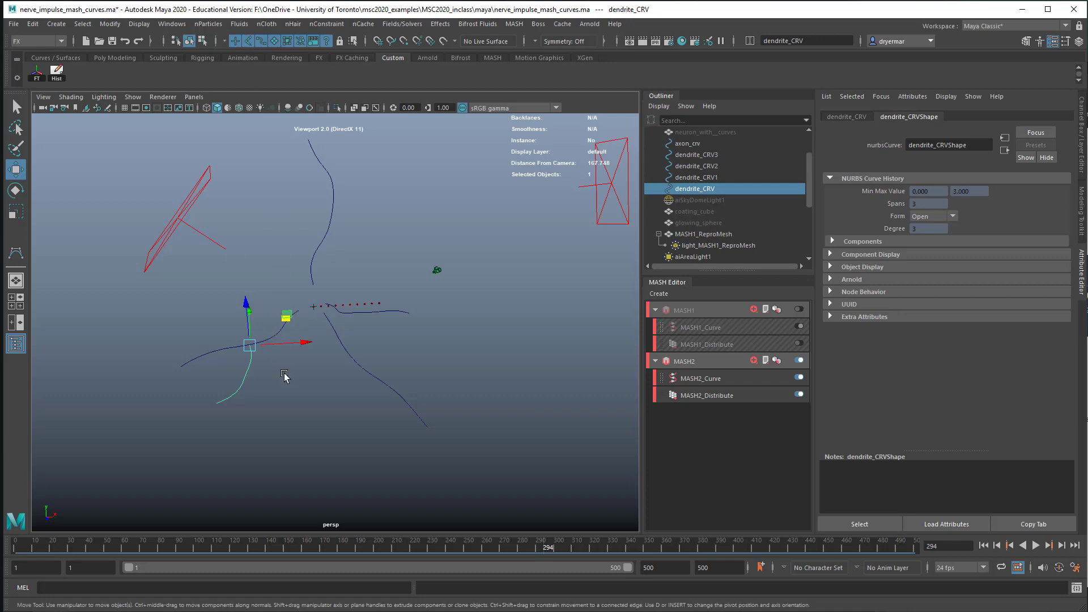
# Connect axon_crv, dendrite_CRV3, dendrite_CRV2 and dendrite_CRV1 as input curves of the MASH2_Curve node
pyautogui.scroll(3, 278, 371)
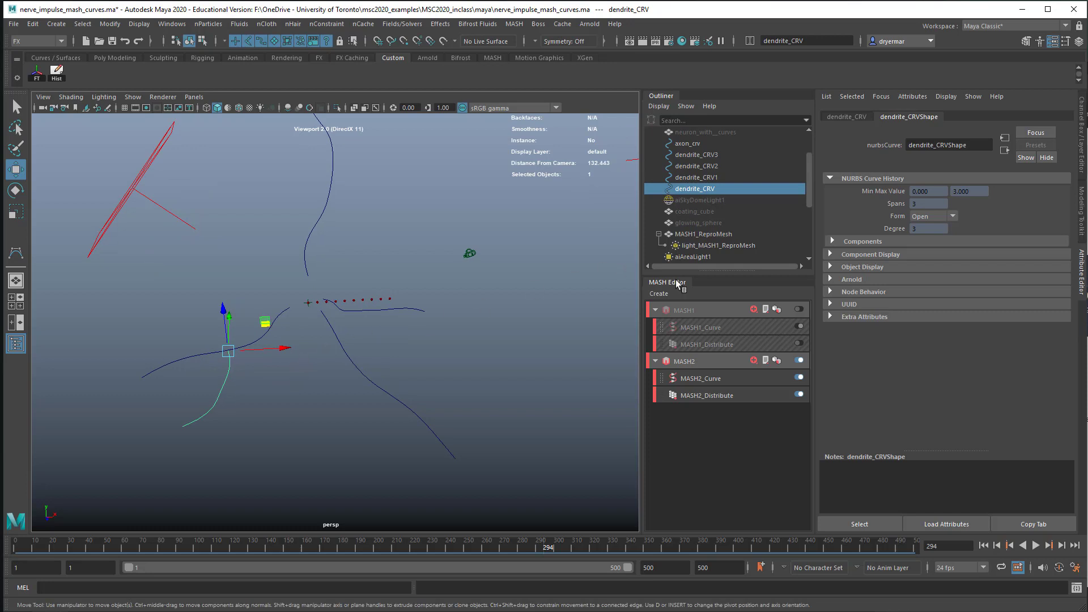
pyautogui.click(716, 379)
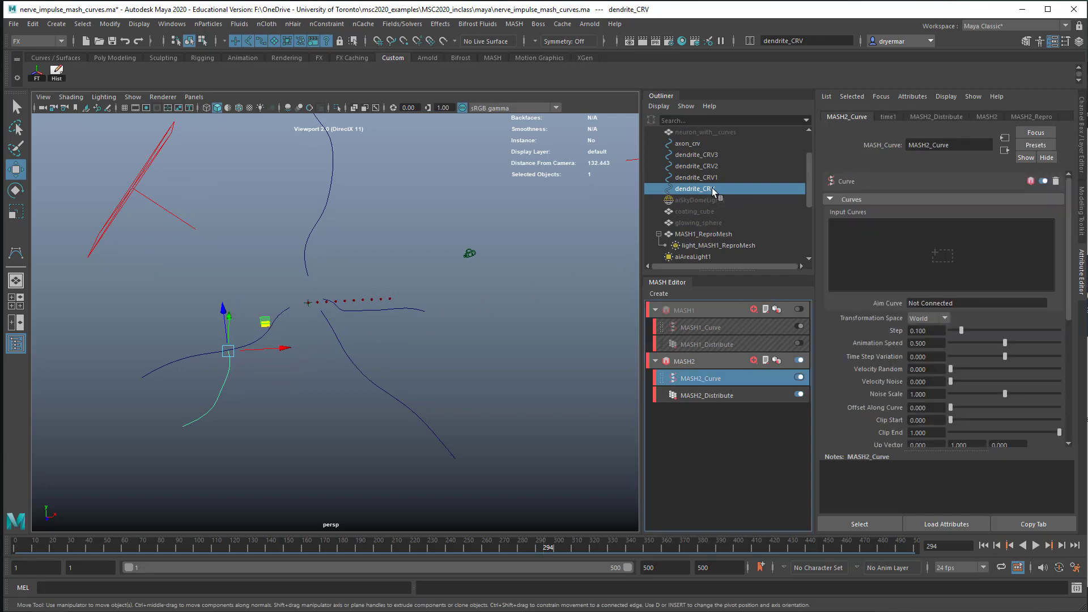
pyautogui.moveTo(713, 191); pyautogui.dragTo(889, 231)
pyautogui.moveTo(702, 157); pyautogui.dragTo(836, 256)
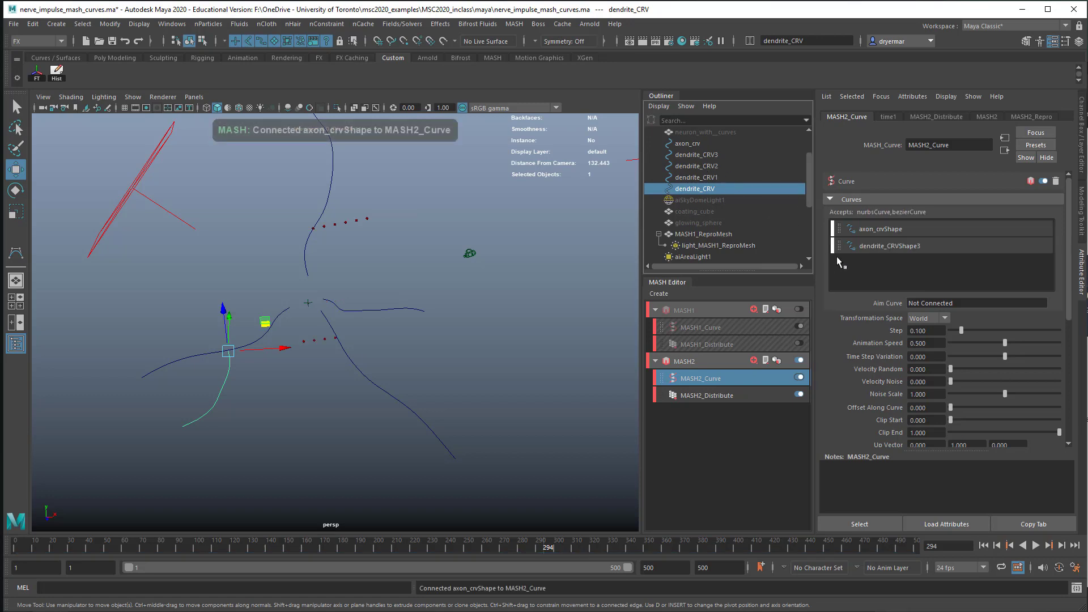
pyautogui.moveTo(726, 168); pyautogui.dragTo(854, 240)
pyautogui.scroll(-1, 783, 232)
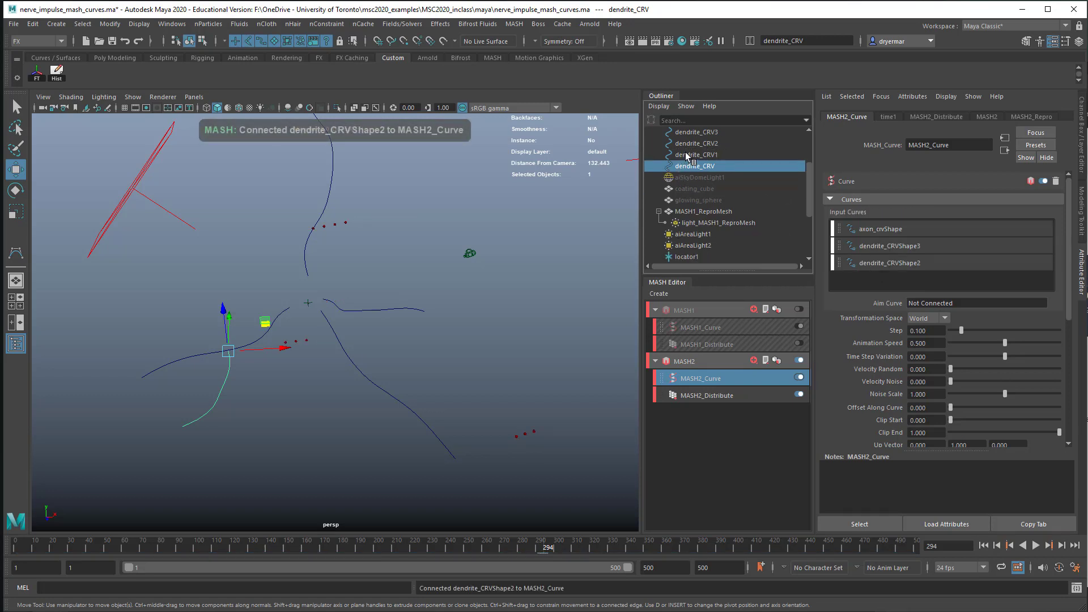
pyautogui.moveTo(688, 156); pyautogui.dragTo(871, 280)
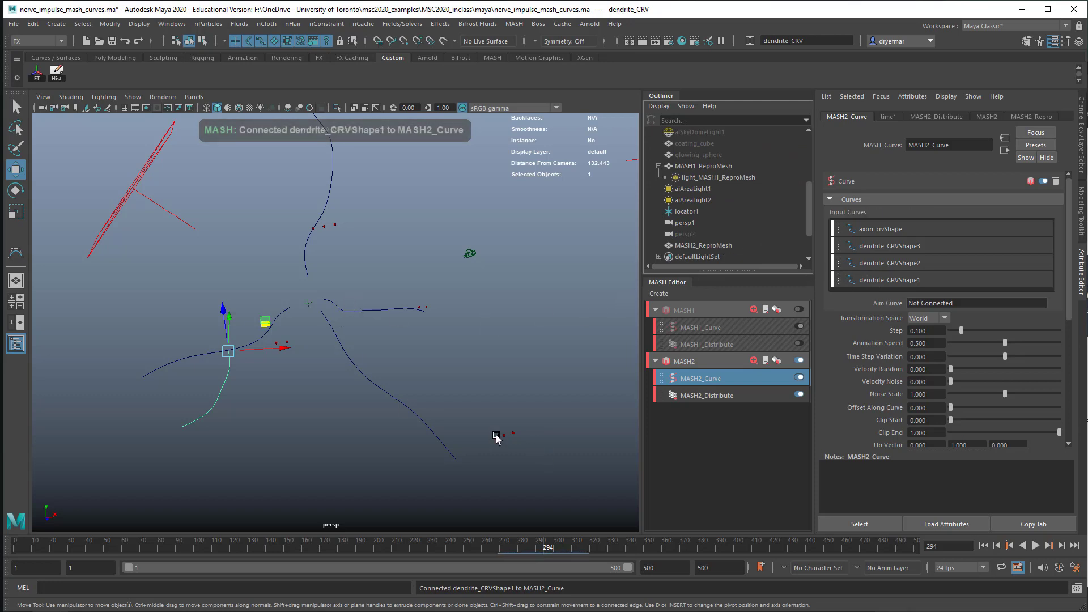
# Set Distance X of the MASH2_Distribute node to 0 so the spheres sit on the curves
pyautogui.click(320, 365)
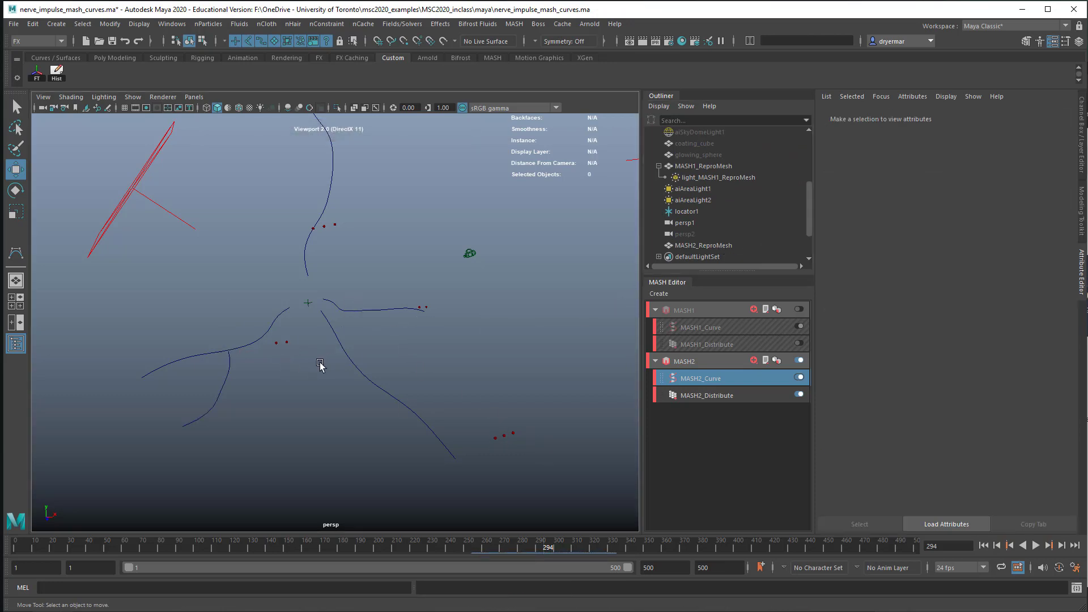
pyautogui.keyDown('alt'); pyautogui.moveTo(306, 367); pyautogui.dragTo(354, 368, button='right'); pyautogui.keyUp('alt')
pyautogui.keyDown('alt'); pyautogui.moveTo(367, 359); pyautogui.dragTo(377, 376, button='middle'); pyautogui.keyUp('alt')
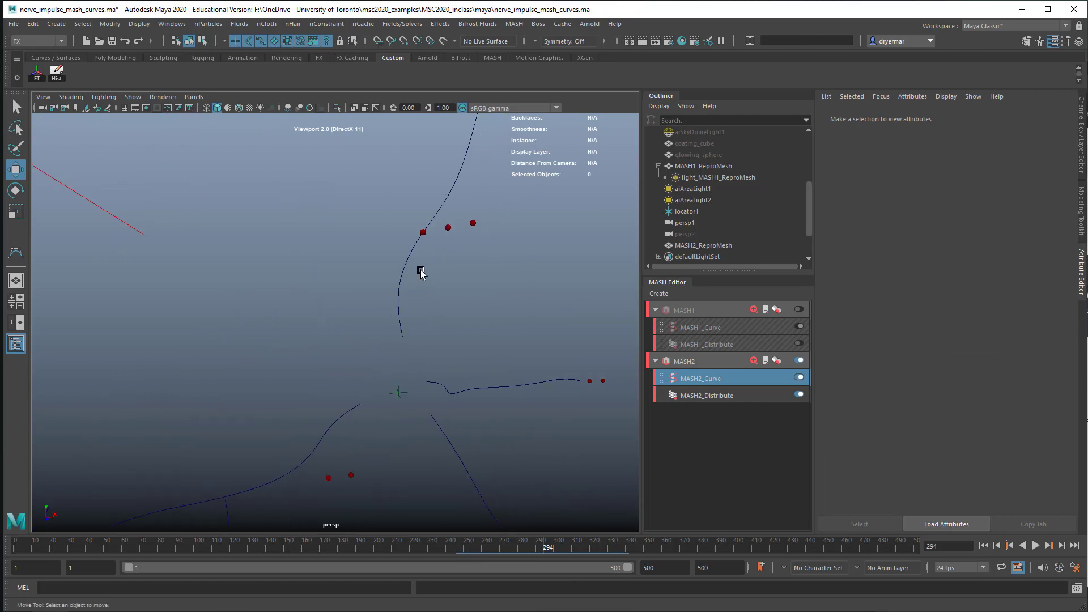
pyautogui.keyDown('alt'); pyautogui.moveTo(522, 369); pyautogui.dragTo(486, 358, button='right'); pyautogui.keyUp('alt')
pyautogui.keyDown('alt'); pyautogui.moveTo(487, 357); pyautogui.dragTo(470, 337, button='middle'); pyautogui.keyUp('alt')
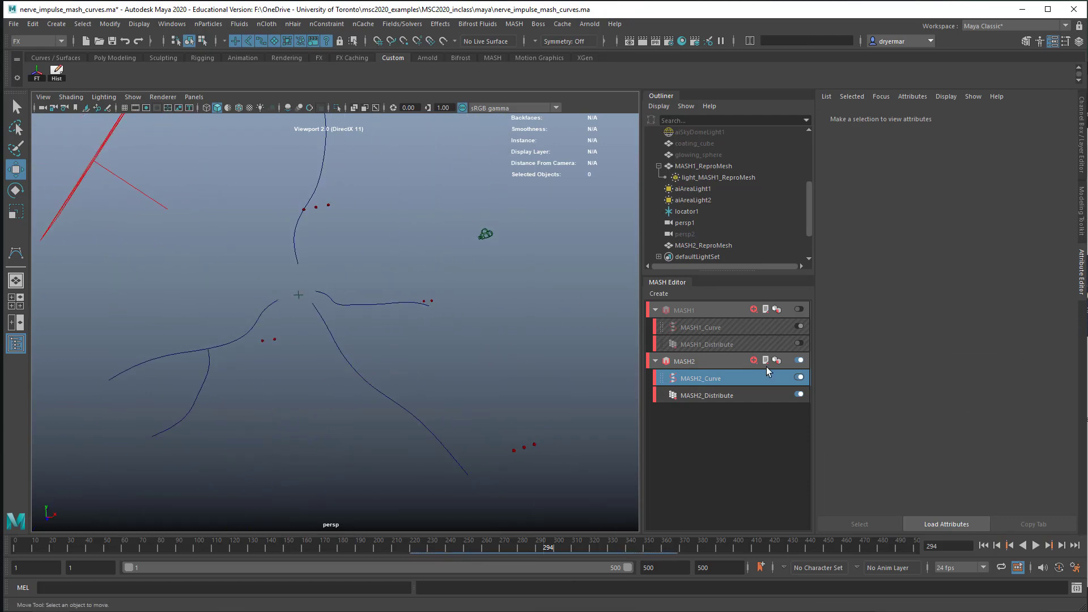
pyautogui.click(743, 395)
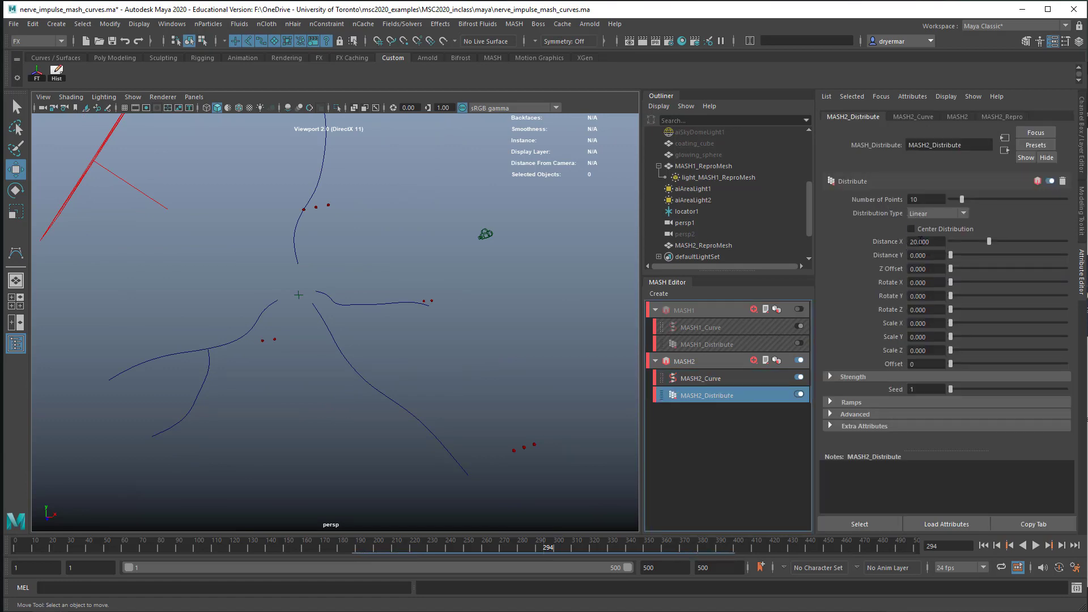
pyautogui.click(919, 242)
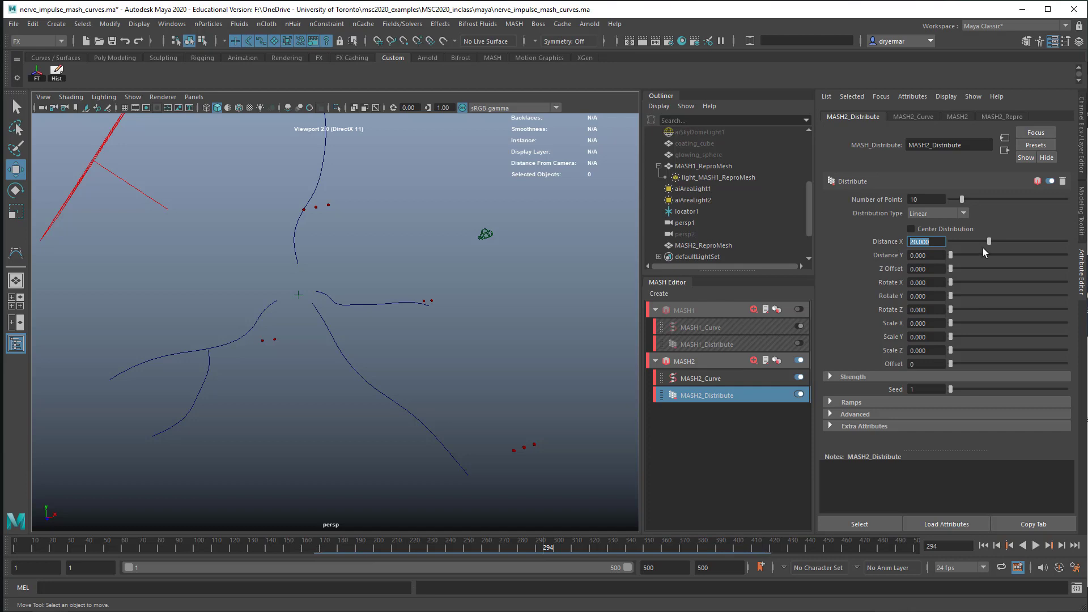
pyautogui.moveTo(990, 245); pyautogui.dragTo(952, 245)
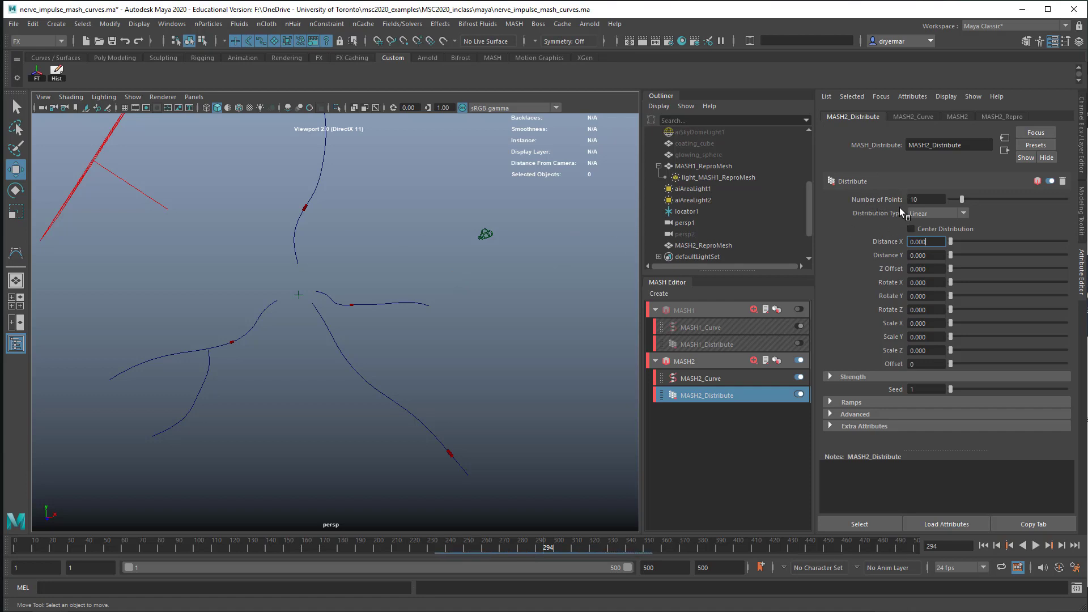
# Try the Initial State distribution type on MASH2_Distribute and return it to Linear
pyautogui.click(924, 213)
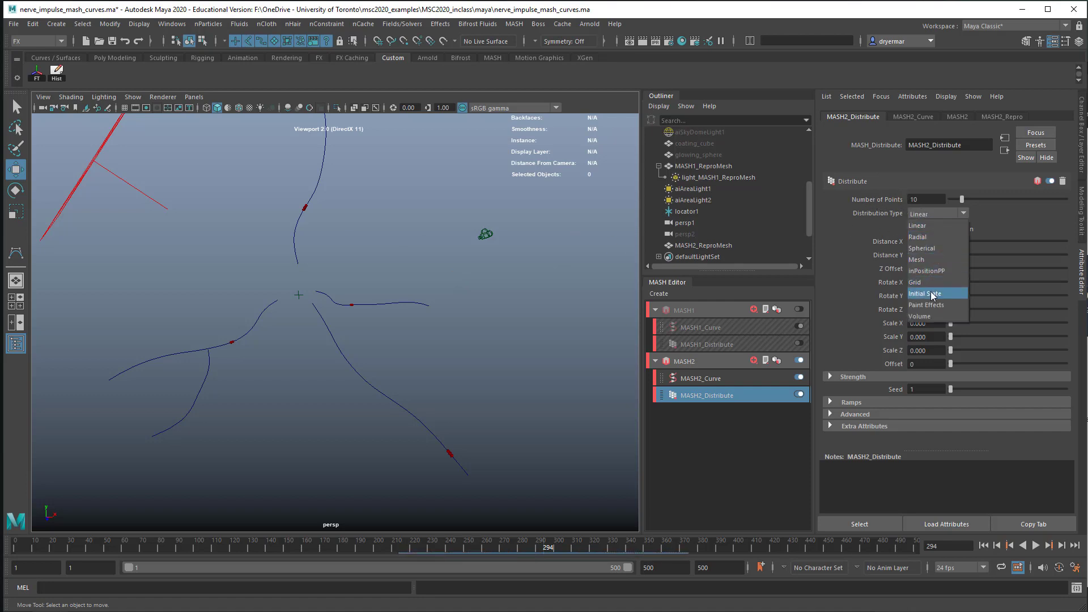
pyautogui.click(932, 294)
pyautogui.click(944, 213)
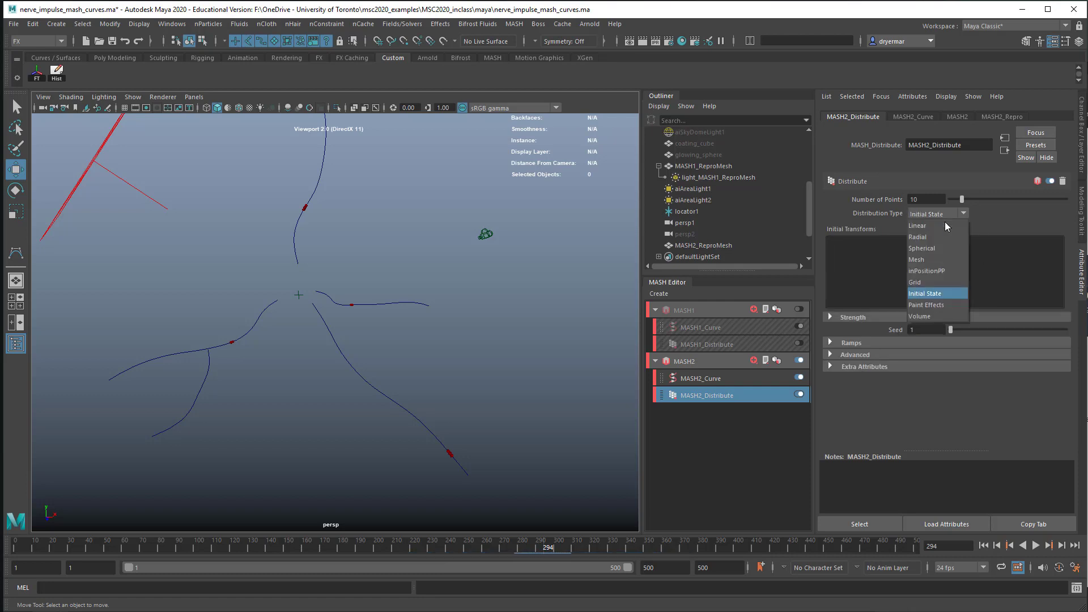
pyautogui.click(934, 293)
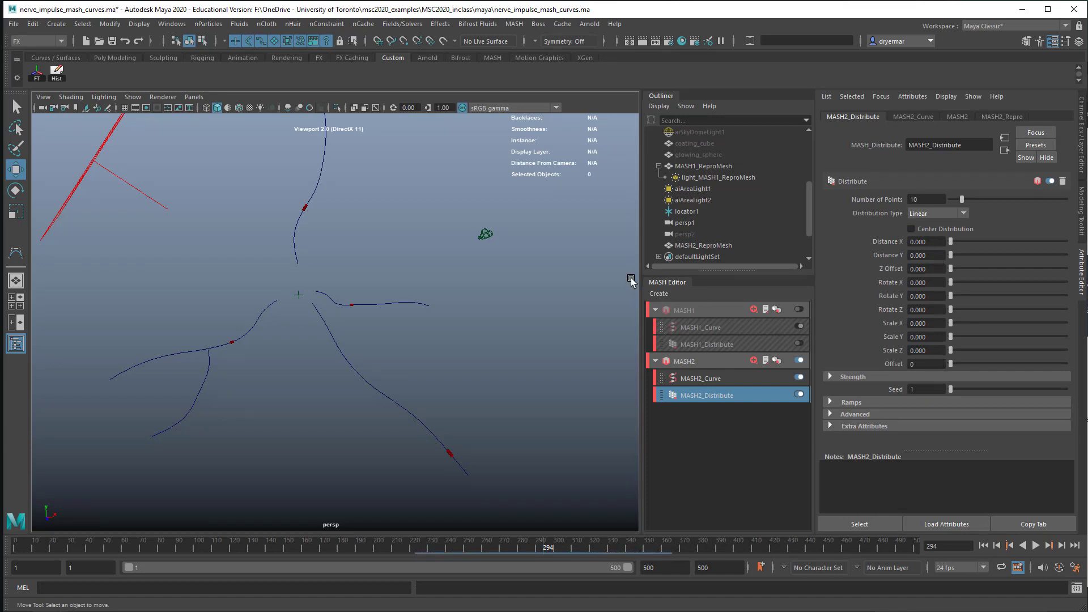
# Delete the light_MASH1_ReproMesh light under the MASH1_ReproMesh object
pyautogui.click(716, 155)
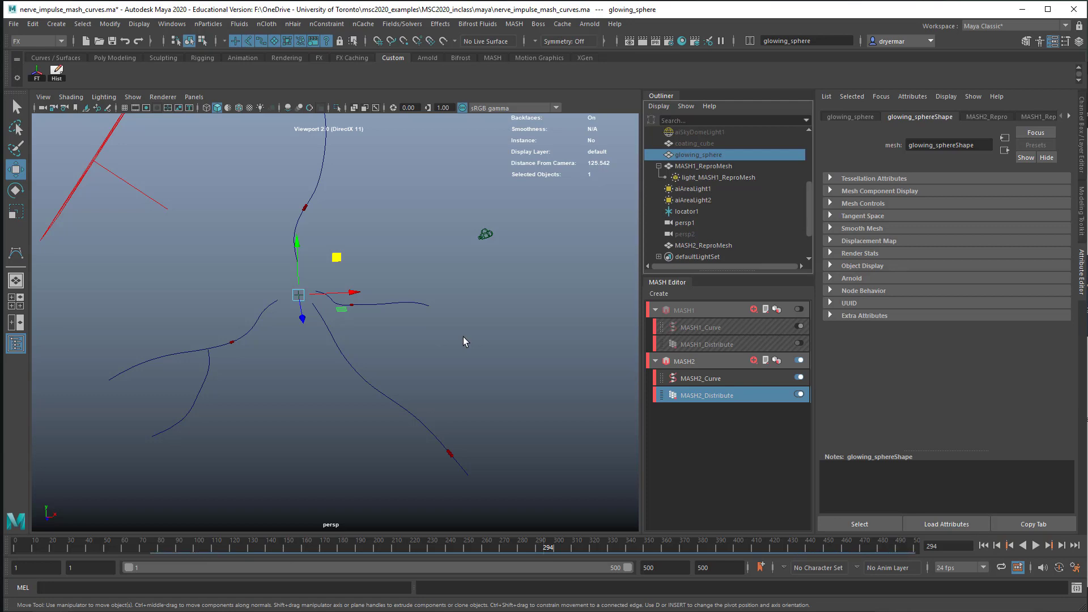
pyautogui.click(696, 178)
pyautogui.press('Delete')
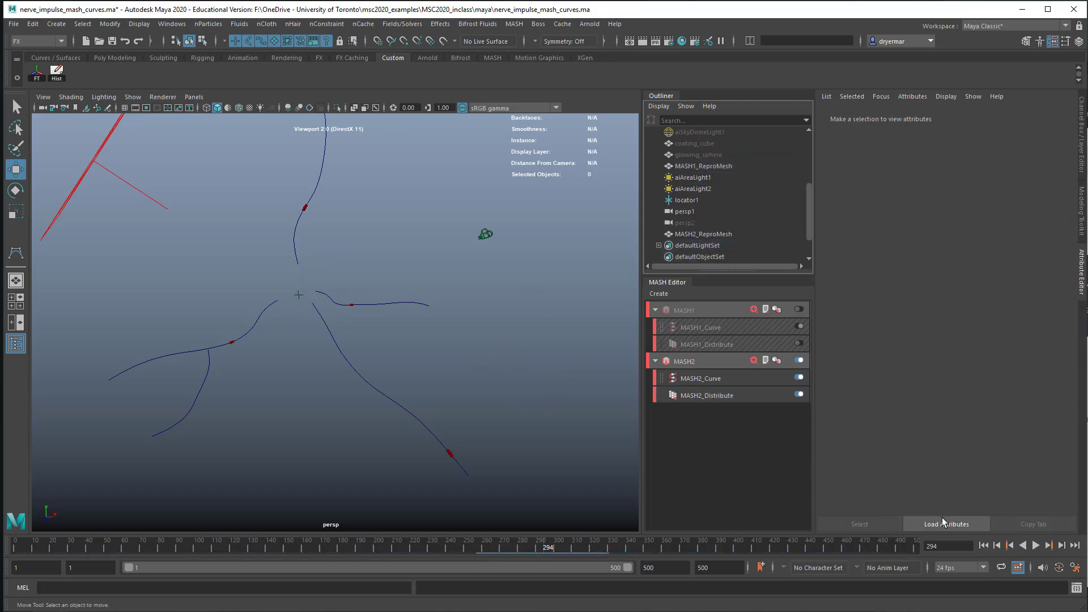
# Play the animation from the first frame to check the spheres' travel along the curves, and stop it
pyautogui.click(983, 546)
pyautogui.click(1035, 546)
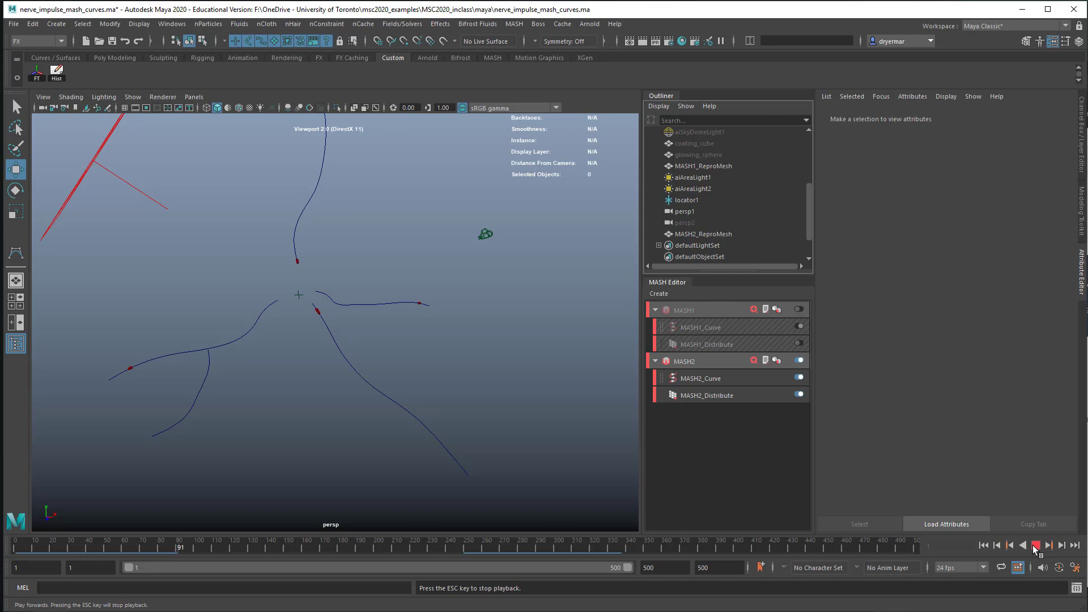
pyautogui.click(1034, 546)
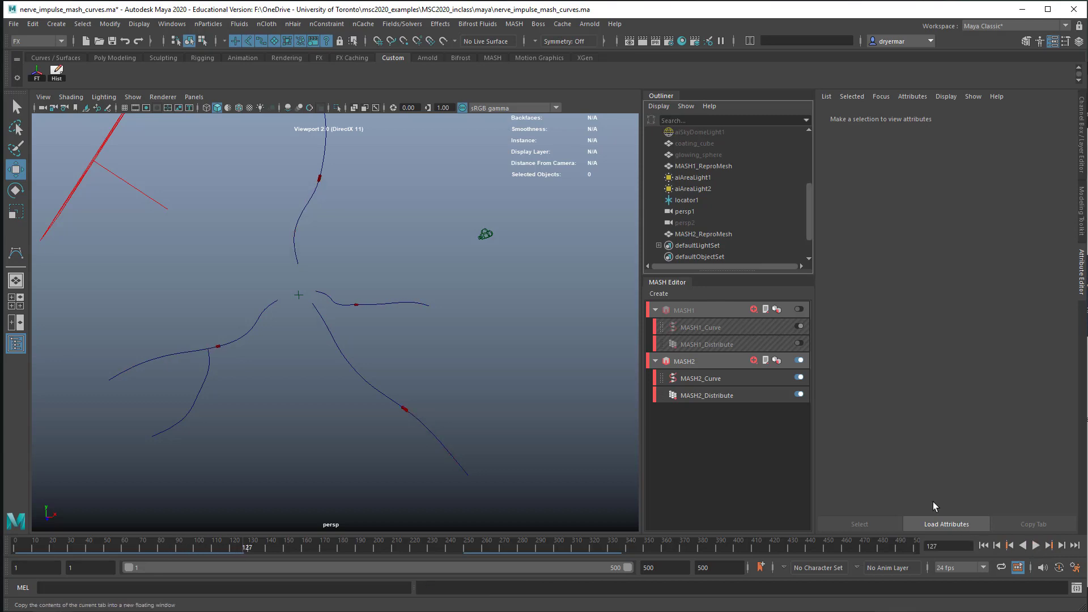
# Display the axon curve's control vertices and select the vertices at its lower end to examine the curve's starting point
pyautogui.scroll(3, 259, 290)
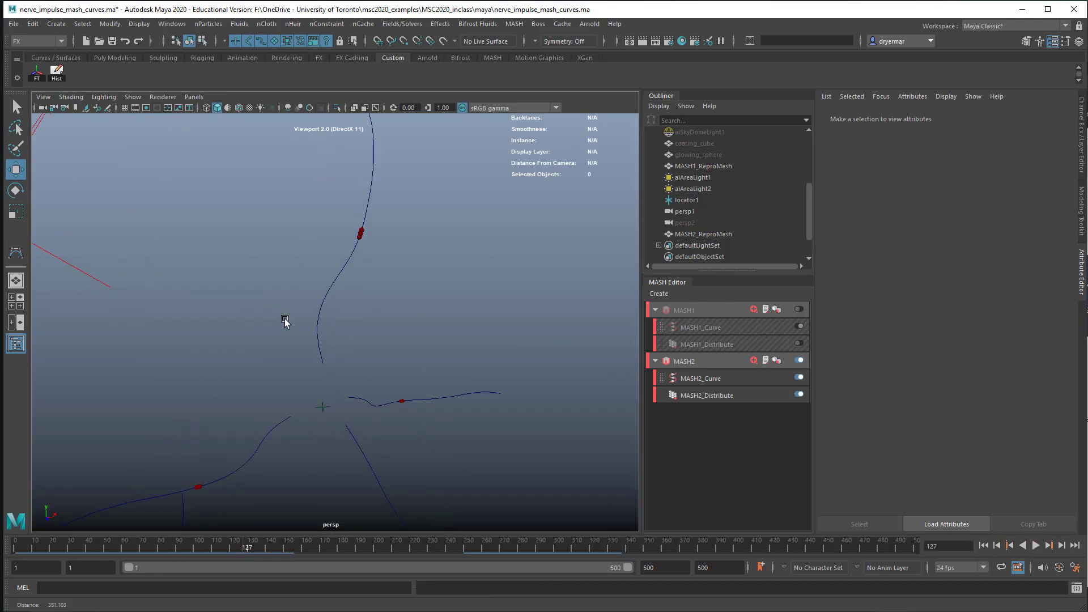
pyautogui.moveTo(289, 288); pyautogui.dragTo(357, 315)
pyautogui.keyDown('alt'); pyautogui.moveTo(431, 344); pyautogui.dragTo(385, 342); pyautogui.keyUp('alt')
pyautogui.keyDown('alt'); pyautogui.moveTo(386, 341); pyautogui.dragTo(378, 345, button='middle'); pyautogui.keyUp('alt')
pyautogui.scroll(5, 383, 339)
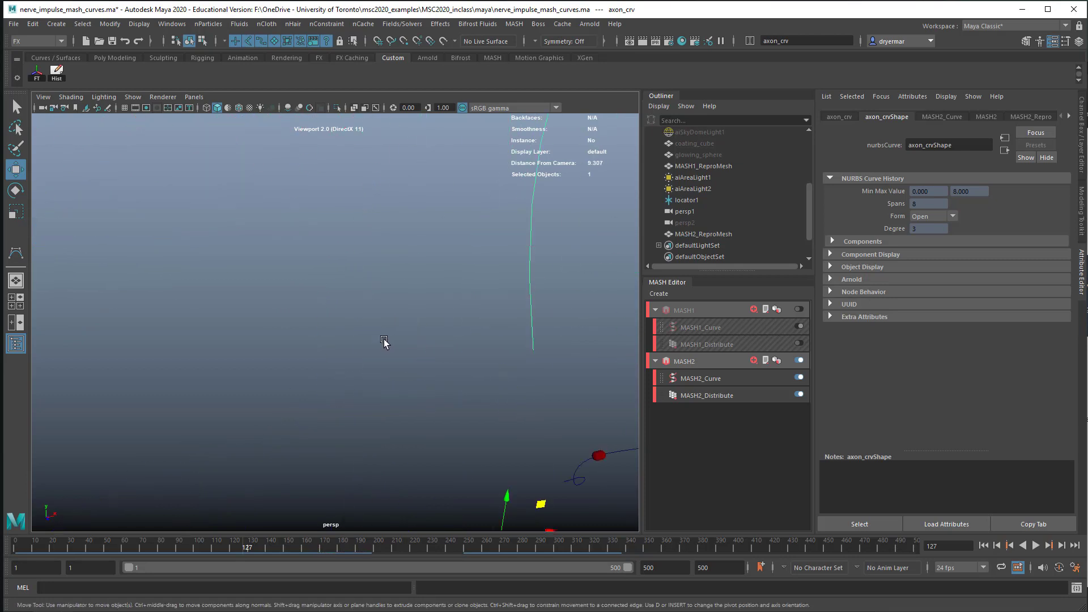
pyautogui.press('q')
pyautogui.scroll(-4, 391, 340)
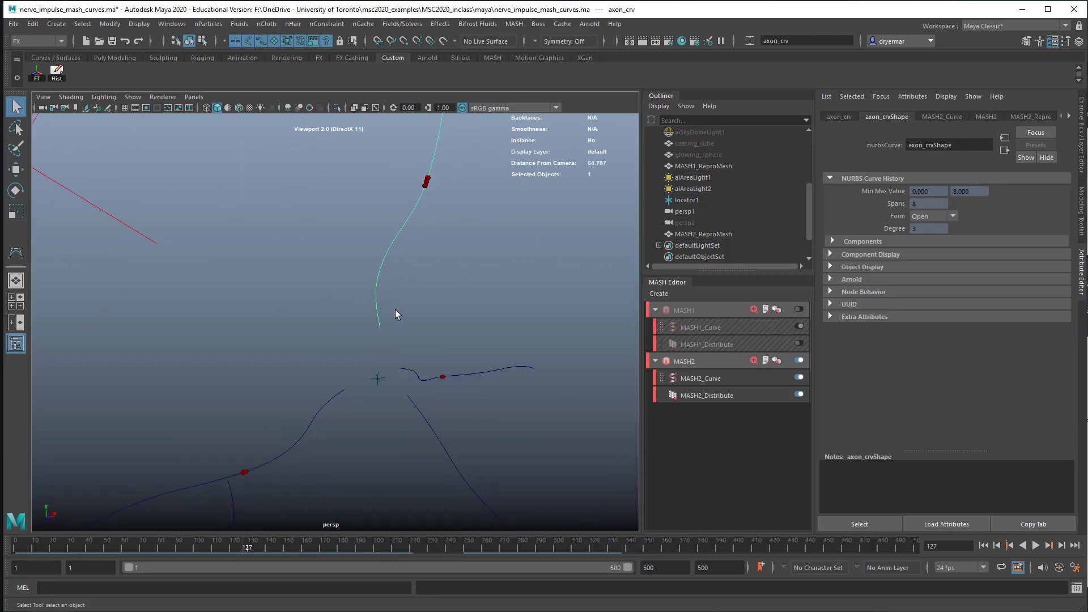
pyautogui.moveTo(424, 297); pyautogui.dragTo(328, 303, button='right')
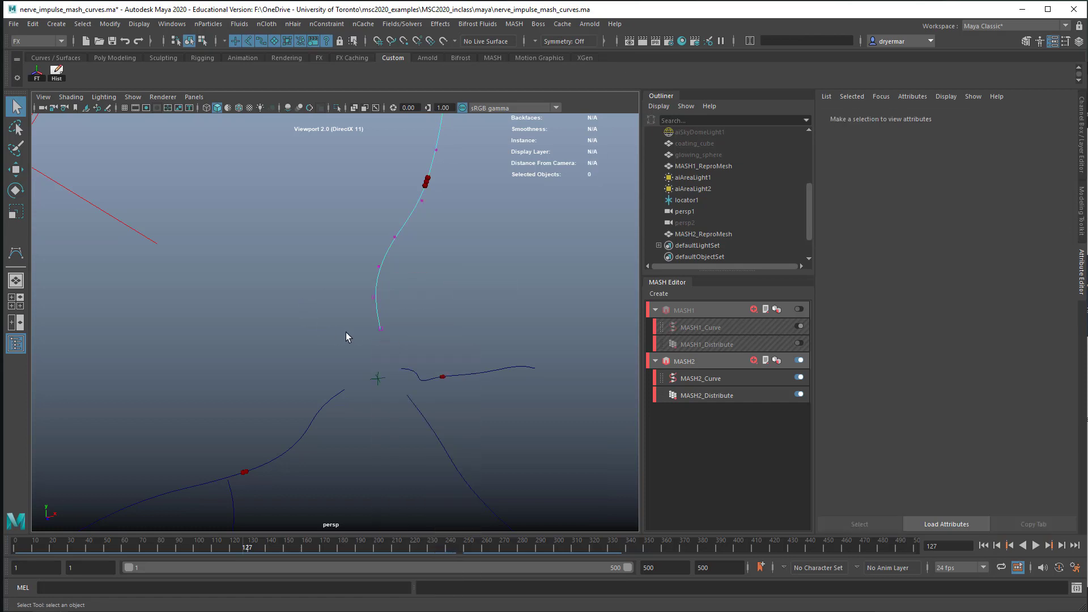
pyautogui.scroll(2, 345, 332)
pyautogui.click(394, 330)
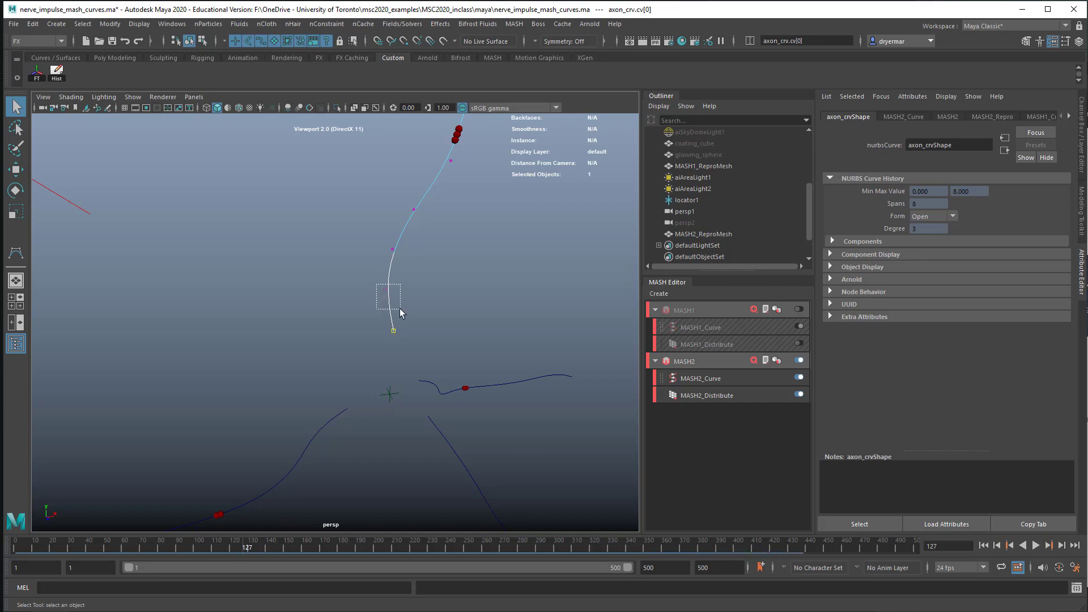
pyautogui.moveTo(399, 309); pyautogui.dragTo(400, 309)
pyautogui.keyDown('shift'); pyautogui.moveTo(412, 349); pyautogui.dragTo(362, 280); pyautogui.keyUp('shift')
pyautogui.keyDown('alt'); pyautogui.moveTo(481, 340); pyautogui.dragTo(469, 402, button='middle'); pyautogui.keyUp('alt')
pyautogui.moveTo(264, 344); pyautogui.dragTo(291, 377)
# Display the control vertices of dendrite_CRV1, select its outer end vertex to examine the start point, and return to object mode
pyautogui.keyDown('alt'); pyautogui.moveTo(388, 382); pyautogui.dragTo(365, 304, button='middle'); pyautogui.keyUp('alt')
pyautogui.click(370, 318)
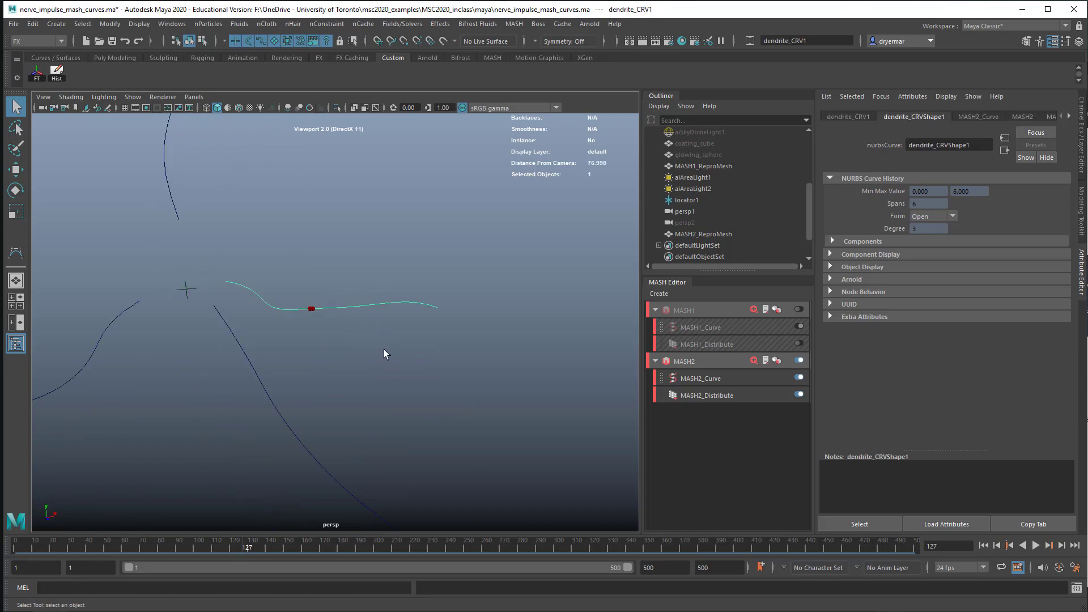
pyautogui.keyDown('alt'); pyautogui.moveTo(383, 349); pyautogui.dragTo(408, 340, button='middle'); pyautogui.keyUp('alt')
pyautogui.click(339, 325)
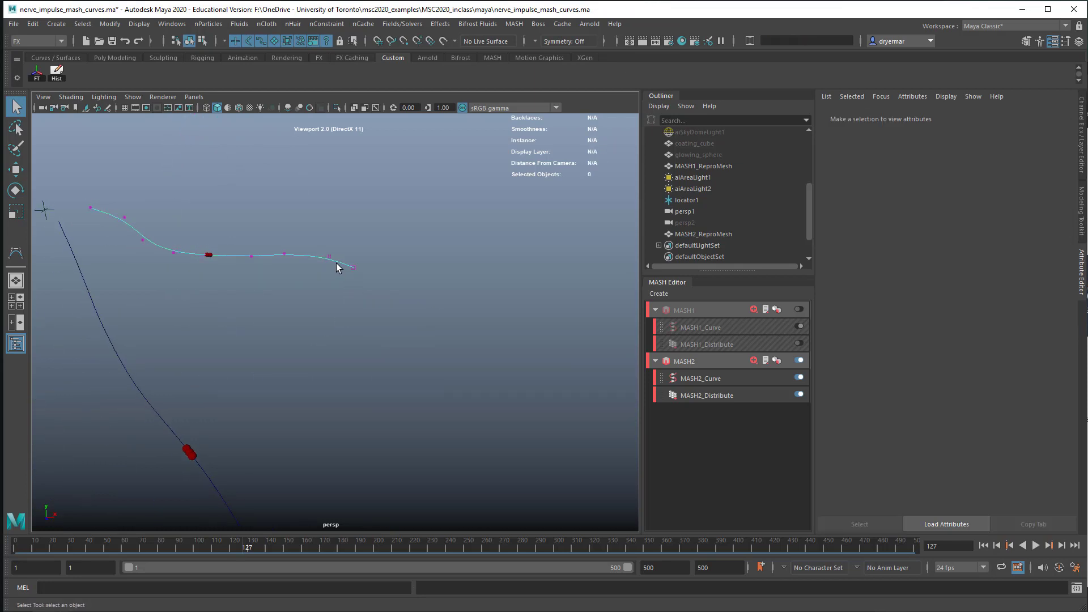
pyautogui.moveTo(336, 262); pyautogui.dragTo(366, 334)
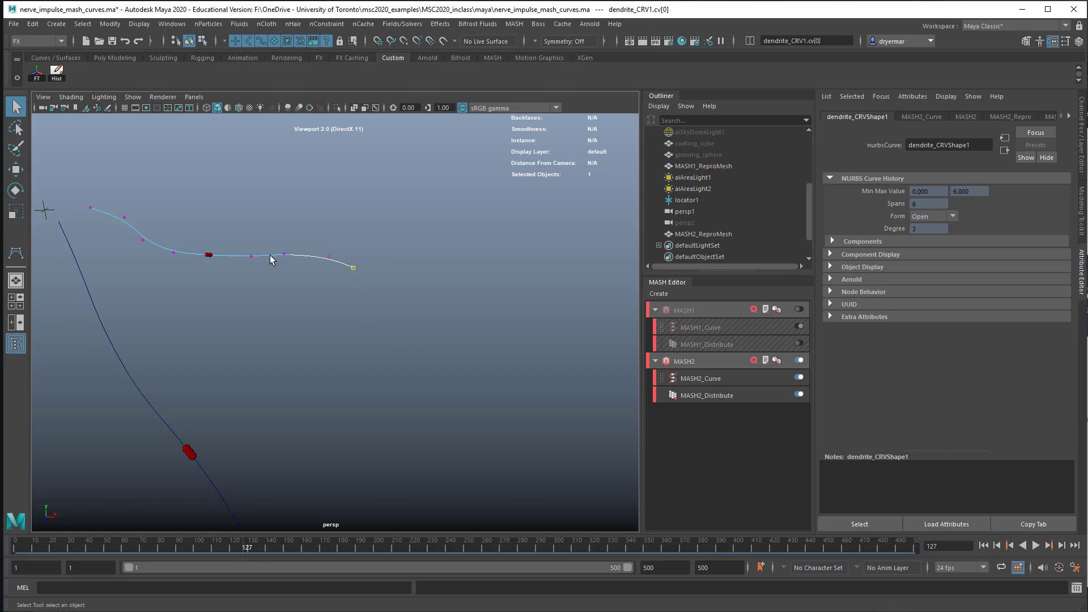
pyautogui.keyDown('alt'); pyautogui.moveTo(329, 345); pyautogui.dragTo(297, 339); pyautogui.keyUp('alt')
pyautogui.press('F8')
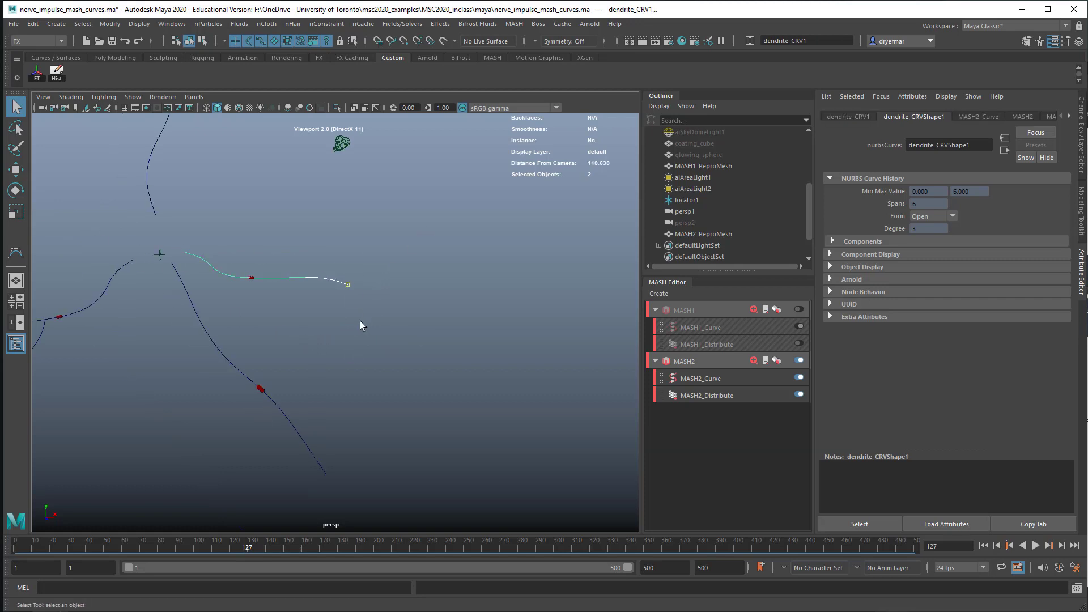
pyautogui.keyDown('alt'); pyautogui.moveTo(359, 322); pyautogui.dragTo(338, 317); pyautogui.keyUp('alt')
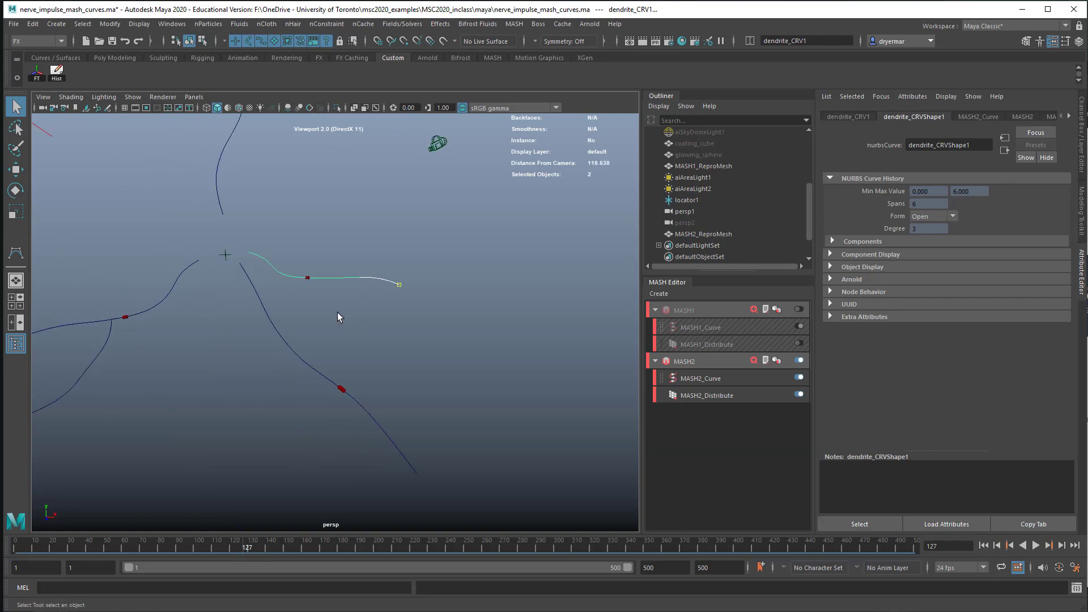
# Set the MASH2_Curve node's Step to 0.111 to adjust the spacing between spheres
pyautogui.click(701, 378)
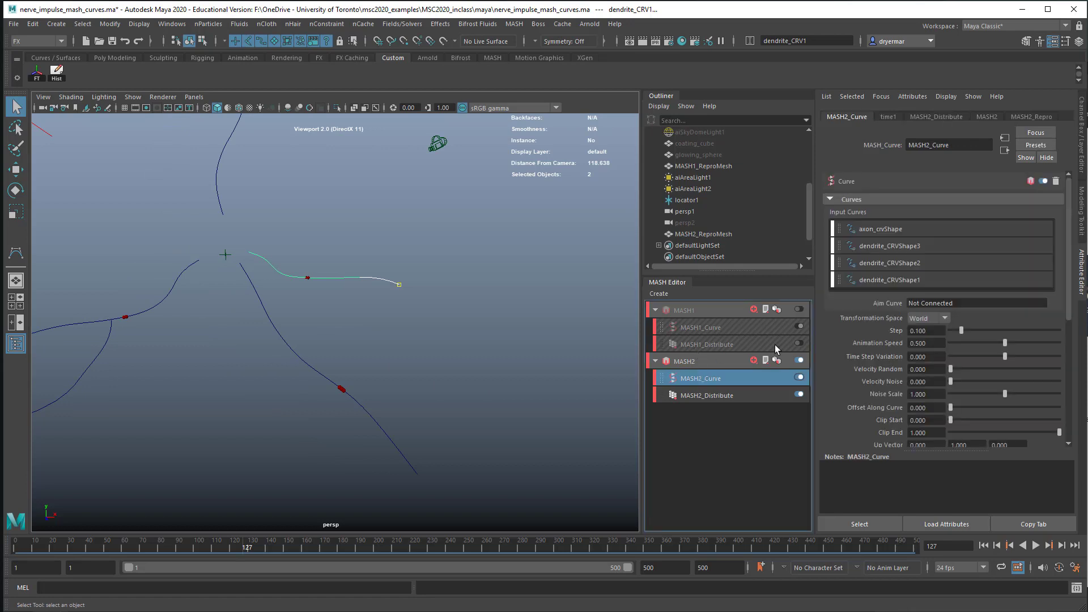
pyautogui.scroll(-1, 879, 345)
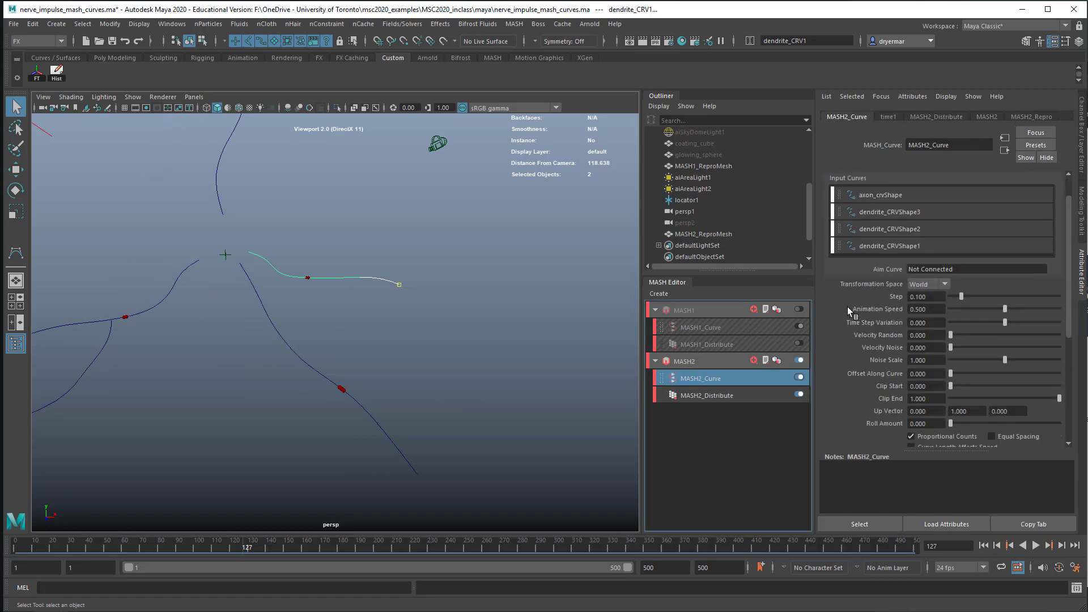
pyautogui.keyDown('alt'); pyautogui.moveTo(569, 308); pyautogui.dragTo(406, 284); pyautogui.keyUp('alt')
pyautogui.scroll(5, 418, 283)
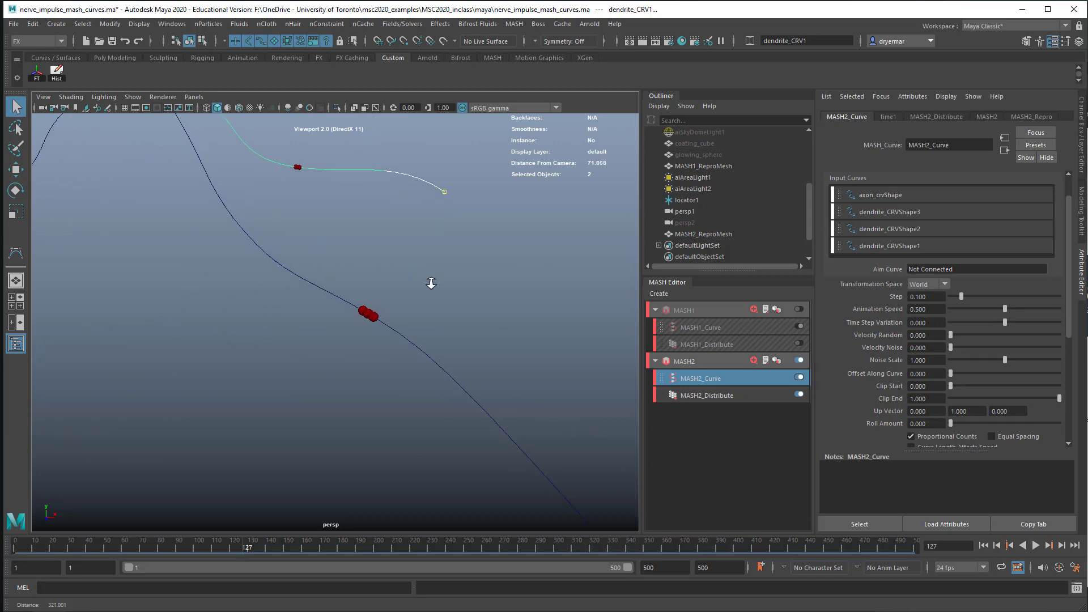
pyautogui.moveTo(960, 294)
pyautogui.mouseDown()
pyautogui.moveTo(997, 294)
pyautogui.moveTo(962, 296)
pyautogui.mouseUp()
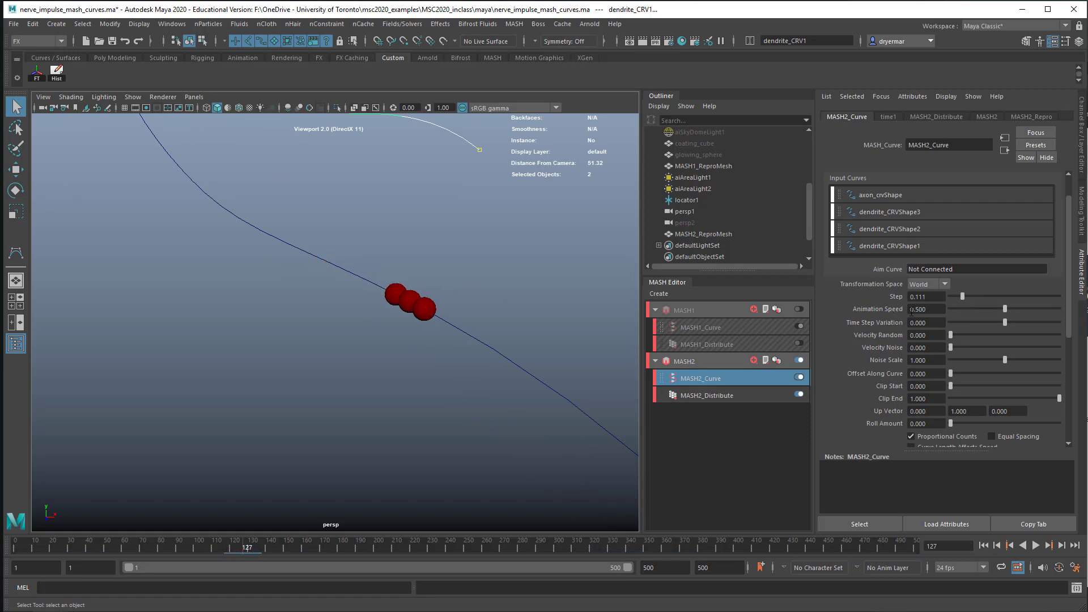
# Set the MASH2_Curve node's Animation Speed to 1.000 and play the animation
pyautogui.keyDown('alt'); pyautogui.moveTo(607, 318); pyautogui.dragTo(486, 318, button='right'); pyautogui.keyUp('alt')
pyautogui.keyDown('alt'); pyautogui.moveTo(485, 318); pyautogui.dragTo(502, 311); pyautogui.keyUp('alt')
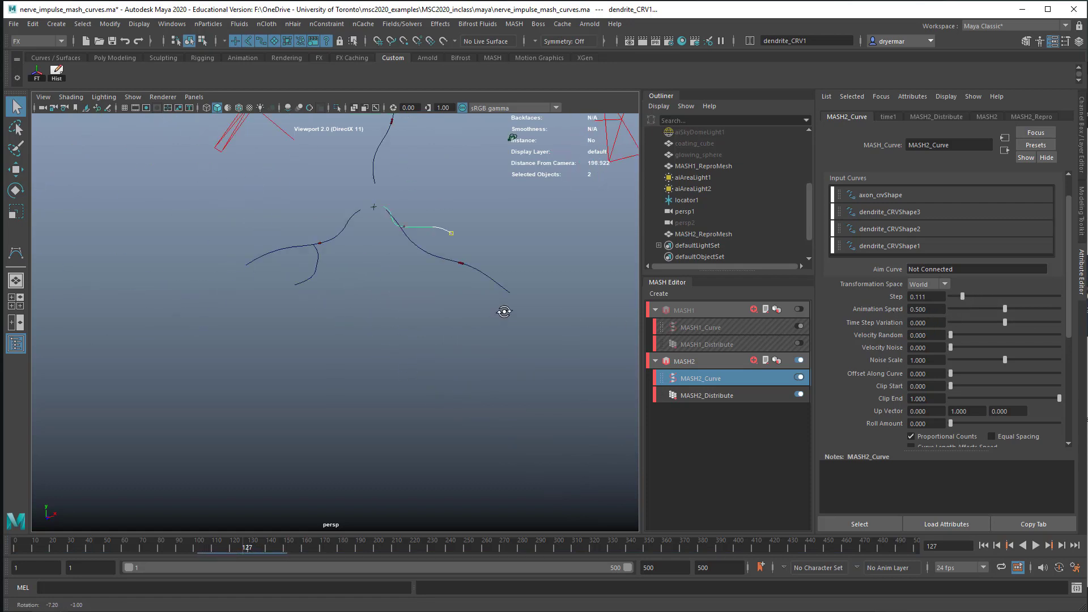
pyautogui.keyDown('alt'); pyautogui.moveTo(503, 311); pyautogui.dragTo(511, 315, button='right'); pyautogui.keyUp('alt')
pyautogui.keyDown('alt'); pyautogui.moveTo(511, 315); pyautogui.dragTo(451, 371, button='middle'); pyautogui.keyUp('alt')
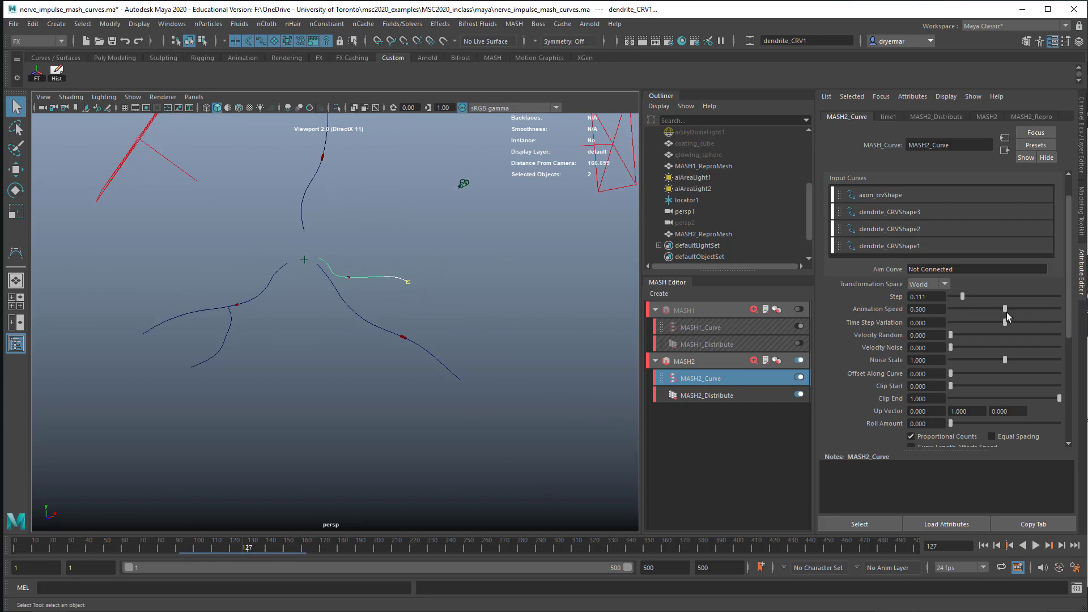
pyautogui.moveTo(1005, 310); pyautogui.dragTo(1059, 310)
pyautogui.click(1036, 545)
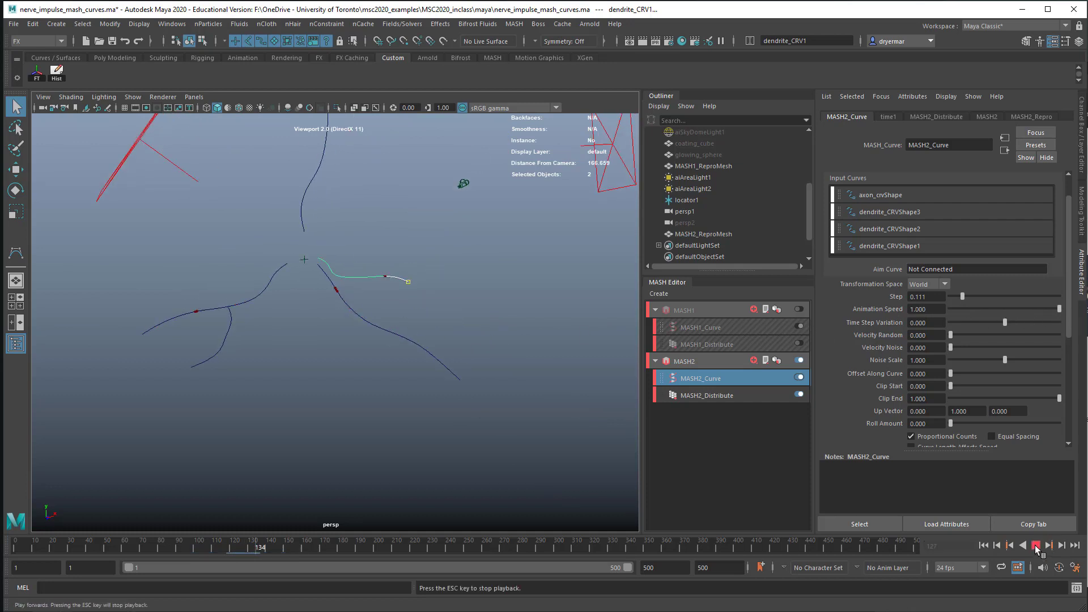
# Stop playback, try varying the MASH2_Curve node's Time Step Variation, and reset it to 0
pyautogui.click(1035, 545)
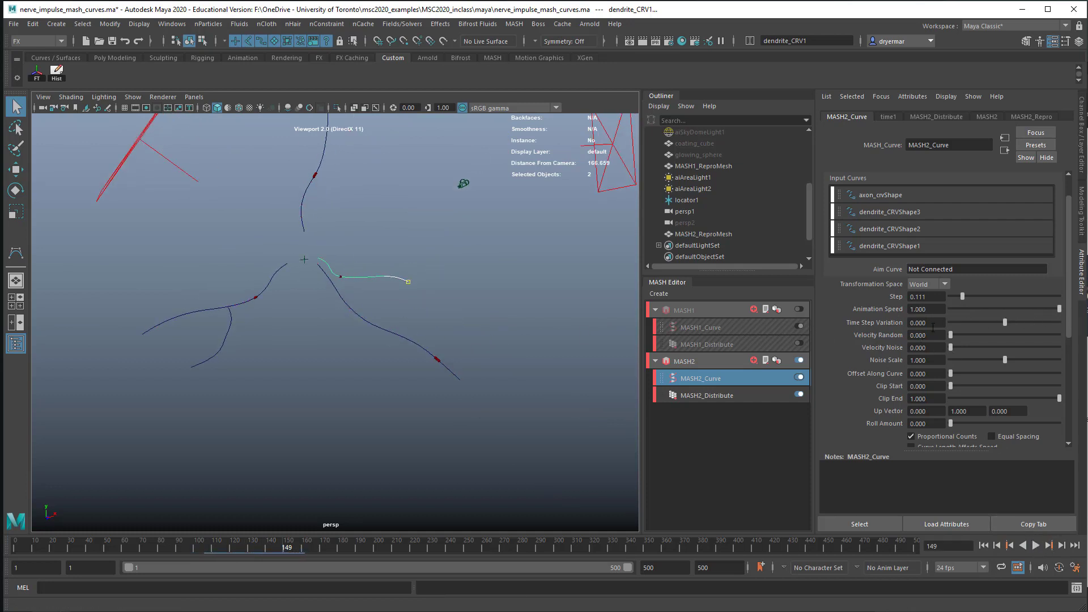
pyautogui.moveTo(1009, 323)
pyautogui.mouseDown()
pyautogui.moveTo(1033, 322)
pyautogui.moveTo(1019, 327)
pyautogui.mouseUp()
pyautogui.moveTo(941, 323); pyautogui.dragTo(862, 324)
pyautogui.write('0')
pyautogui.press('Return')
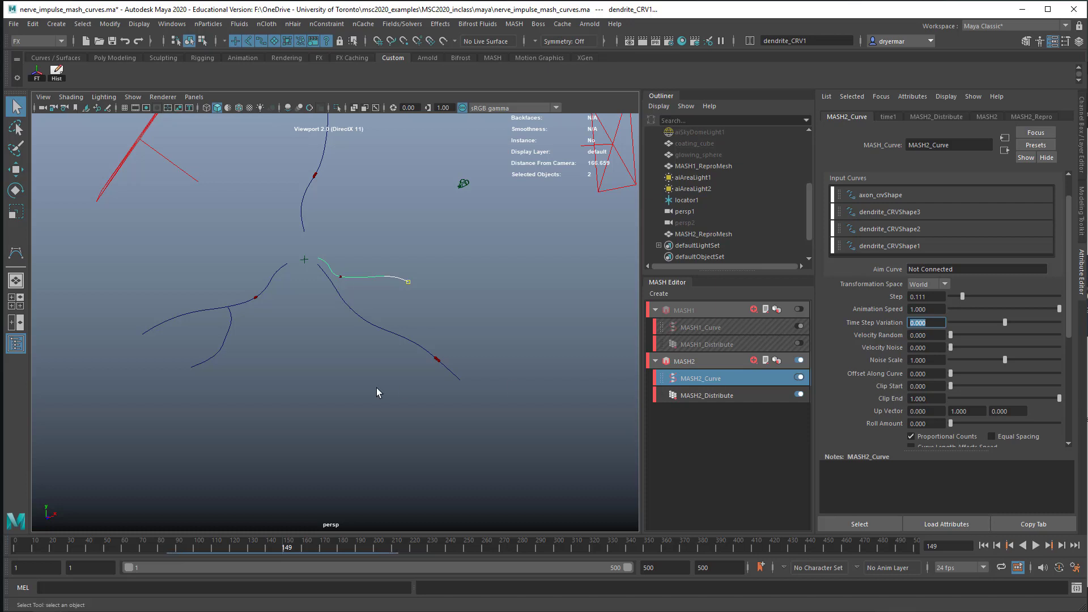
# Set the MASH2_Distribute node's Number of Points to 4
pyautogui.scroll(5, 309, 367)
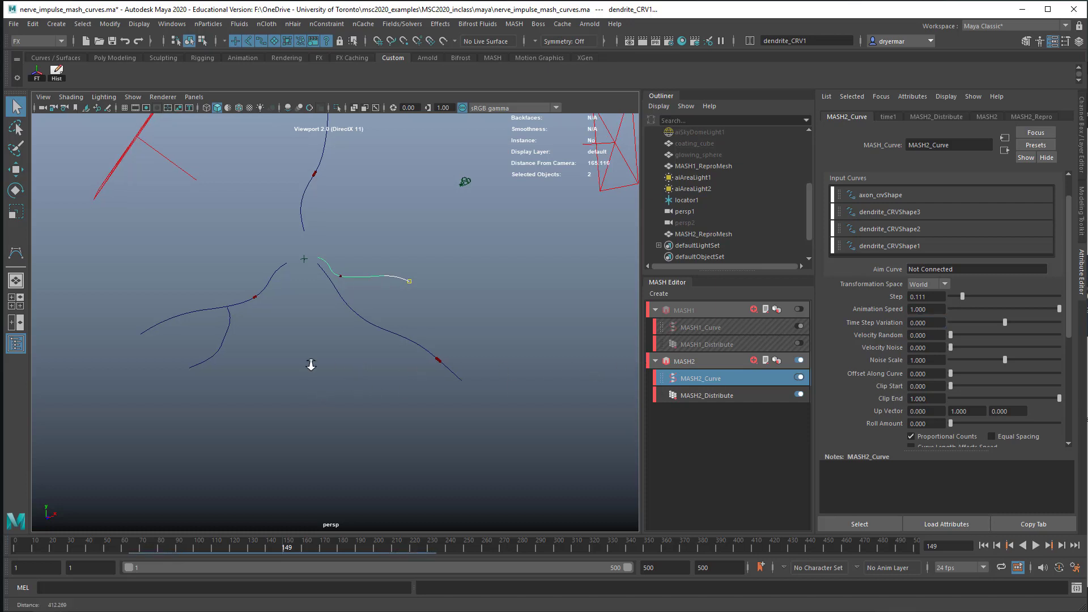
pyautogui.keyDown('alt'); pyautogui.moveTo(396, 360); pyautogui.dragTo(398, 369); pyautogui.keyUp('alt')
pyautogui.scroll(-3, 394, 368)
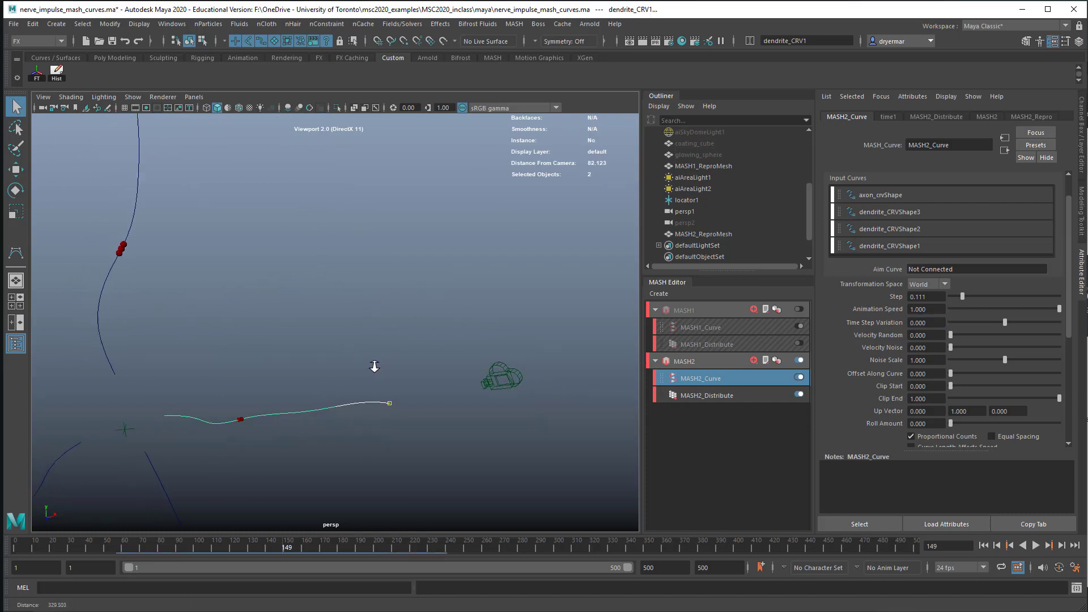
pyautogui.keyDown('alt'); pyautogui.moveTo(181, 270); pyautogui.dragTo(209, 261); pyautogui.keyUp('alt')
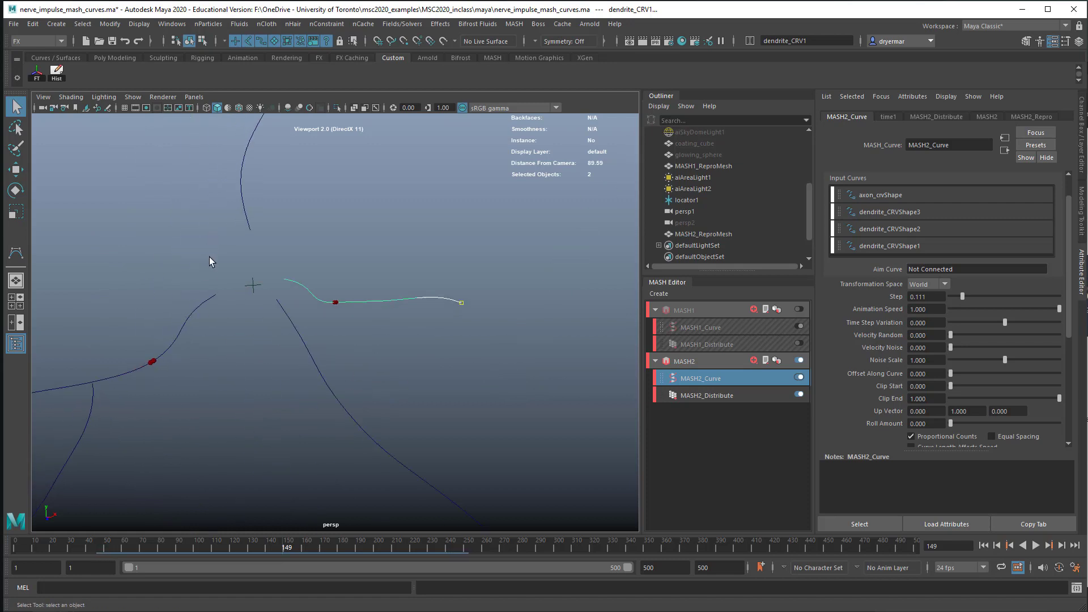
pyautogui.keyDown('alt'); pyautogui.moveTo(325, 376); pyautogui.dragTo(289, 408); pyautogui.keyUp('alt')
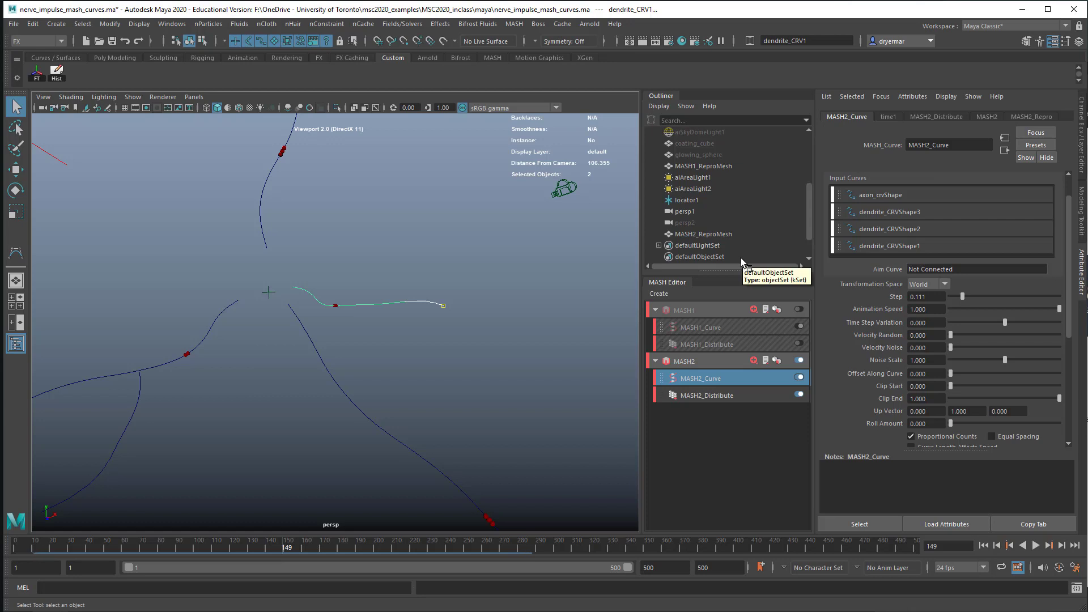
pyautogui.click(735, 396)
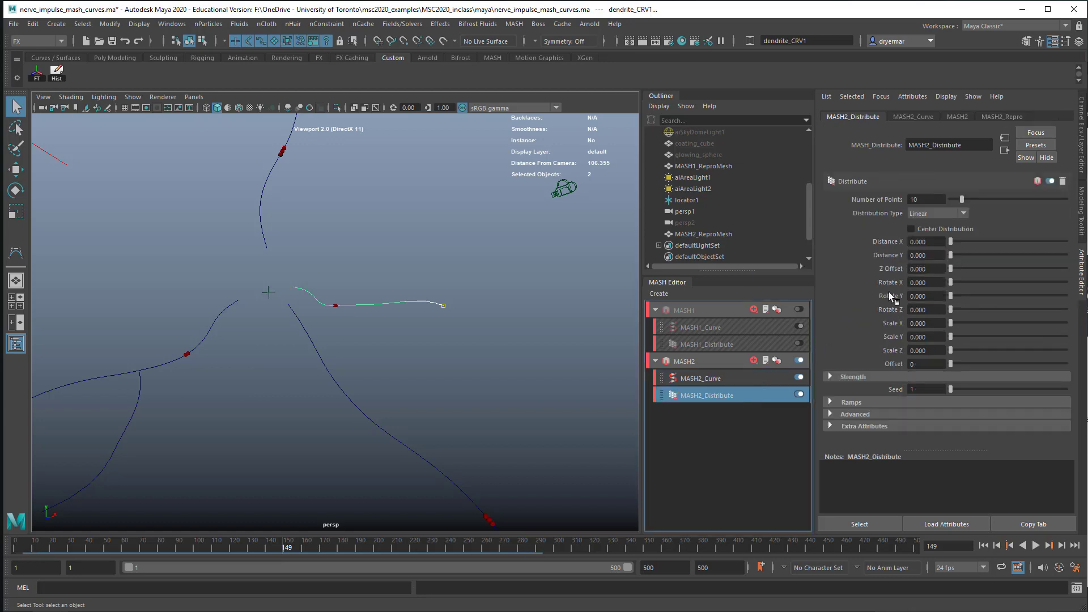
pyautogui.doubleClick(912, 200)
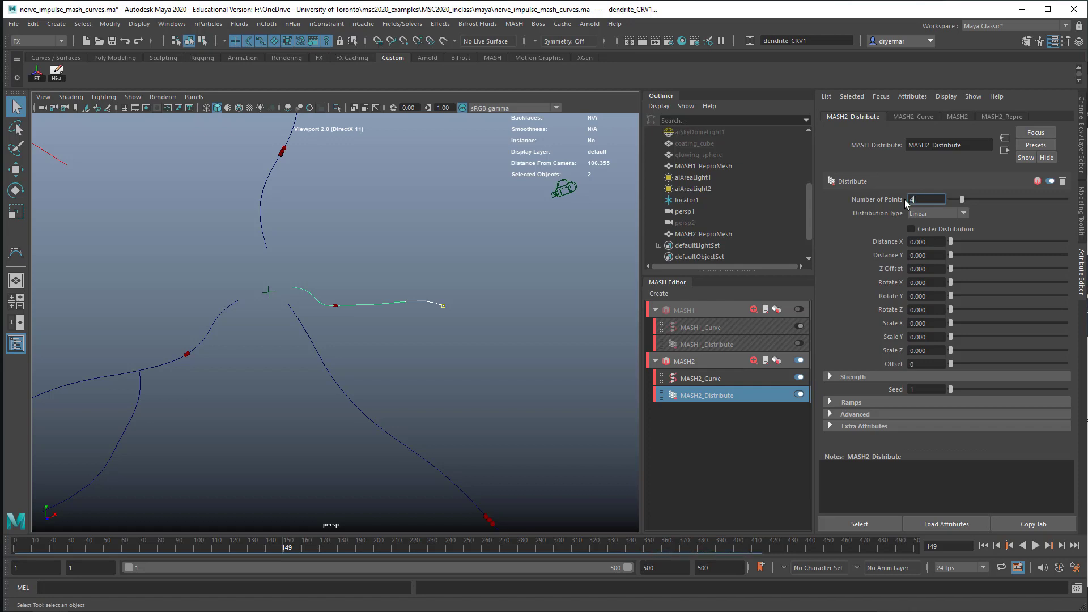
pyautogui.write('4')
pyautogui.press('Return')
# Select dendrite_CRV1 to inspect it and enable Equal Spacing on the MASH2_Curve node
pyautogui.keyDown('alt'); pyautogui.moveTo(493, 277); pyautogui.dragTo(497, 254, button='middle'); pyautogui.keyUp('alt')
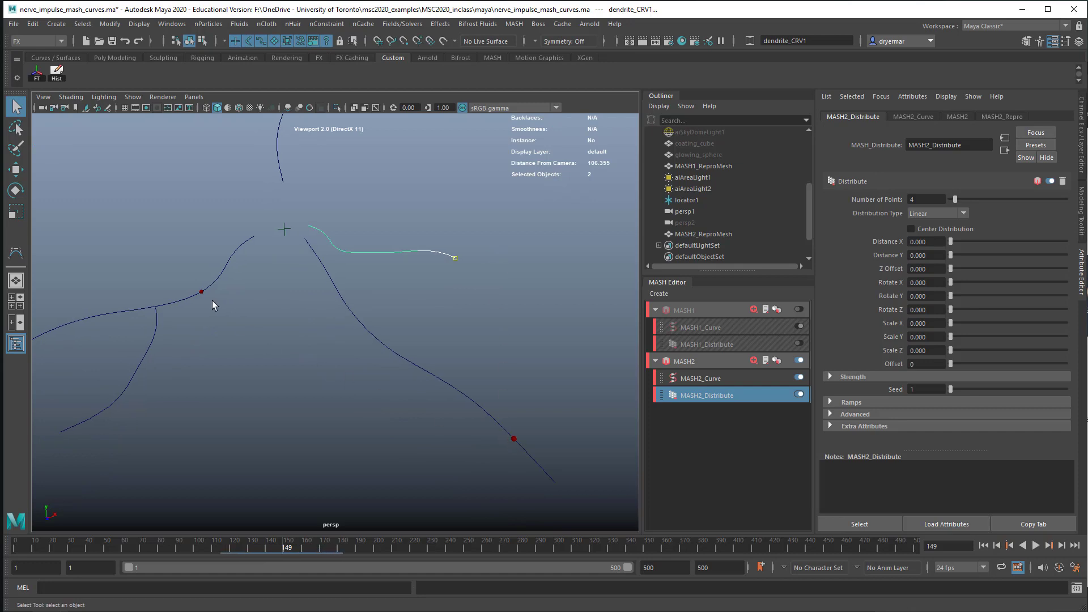
pyautogui.keyDown('alt'); pyautogui.moveTo(211, 301); pyautogui.dragTo(238, 353, button='middle'); pyautogui.keyUp('alt')
pyautogui.keyDown('alt'); pyautogui.moveTo(363, 264); pyautogui.dragTo(376, 302); pyautogui.keyUp('alt')
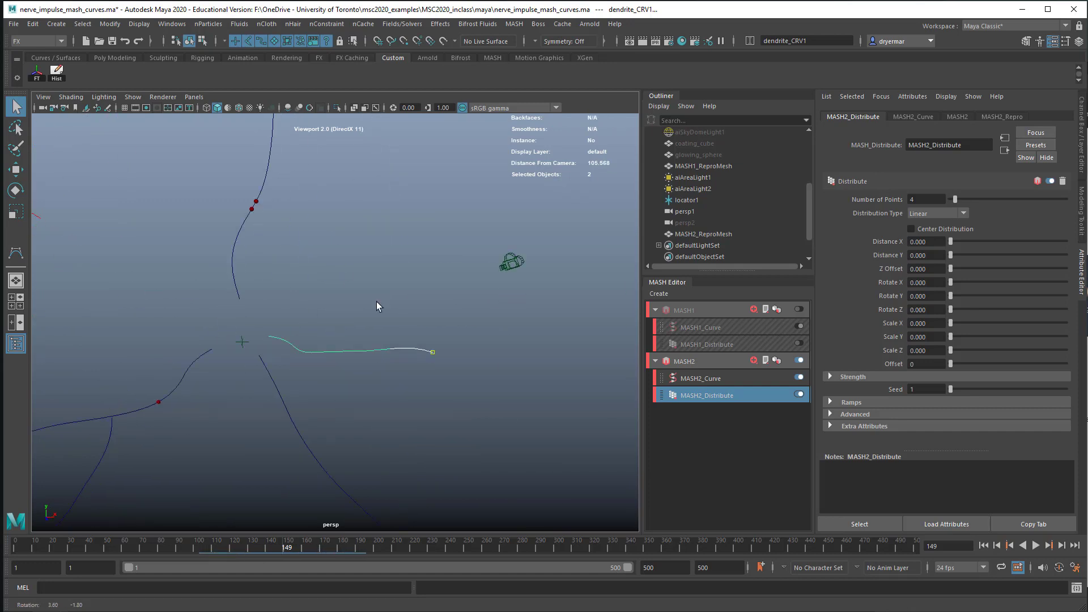
pyautogui.click(387, 349)
pyautogui.keyDown('alt'); pyautogui.moveTo(463, 383); pyautogui.dragTo(454, 341); pyautogui.keyUp('alt')
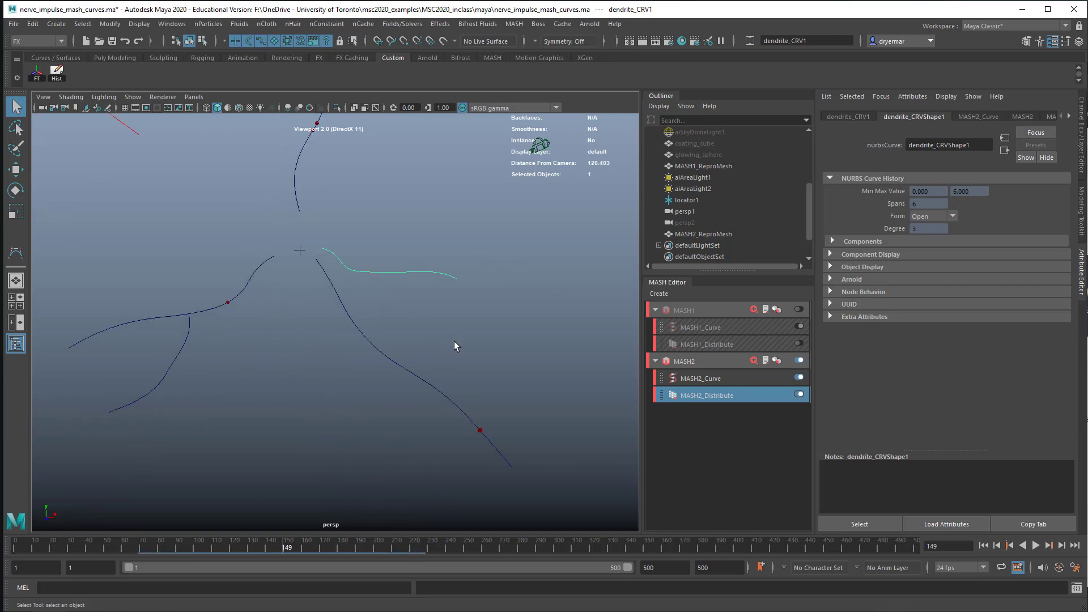
pyautogui.click(732, 380)
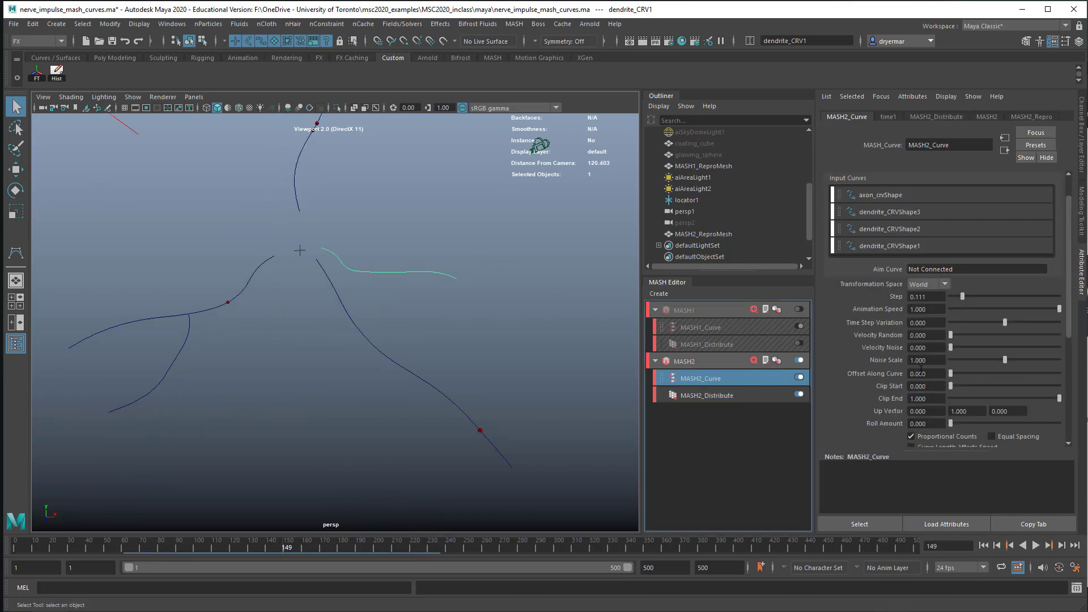
pyautogui.scroll(-2, 853, 344)
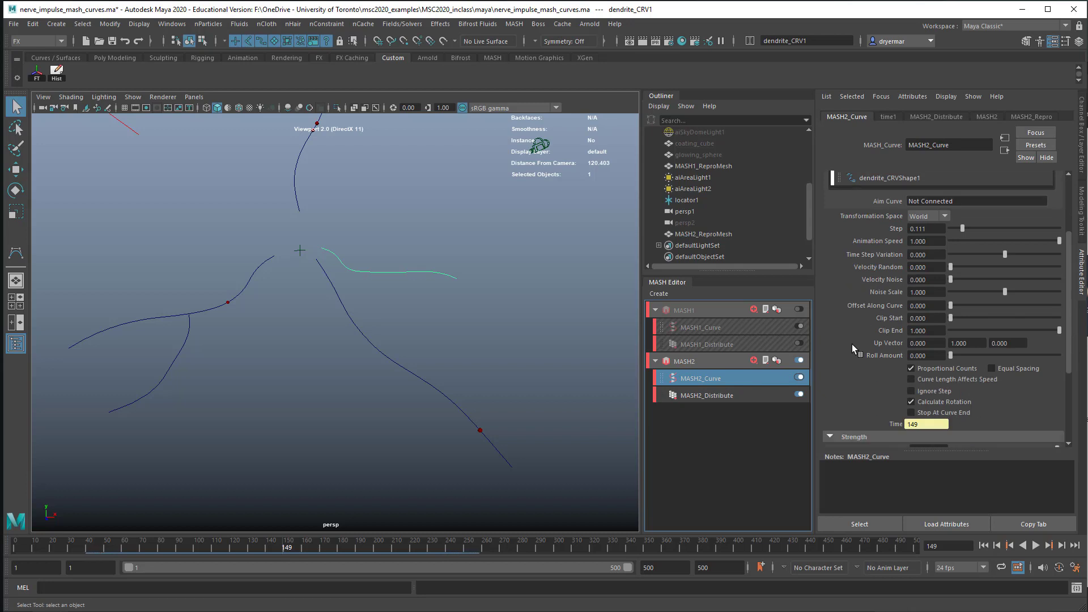
pyautogui.scroll(-1, 852, 345)
pyautogui.scroll(3, 876, 322)
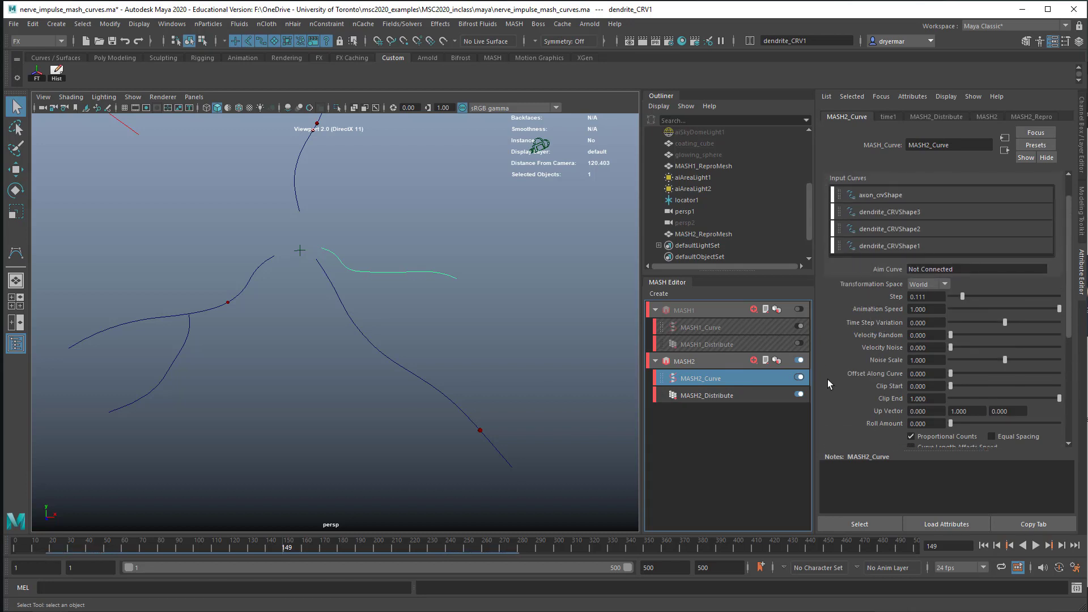
pyautogui.scroll(-3, 832, 385)
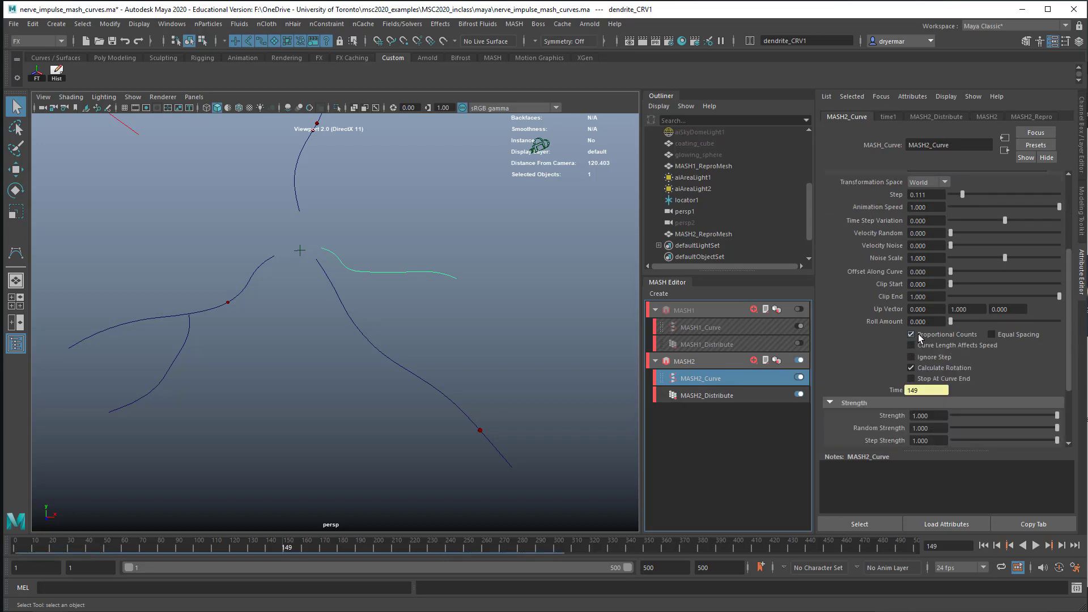
pyautogui.click(991, 335)
pyautogui.scroll(-3, 414, 318)
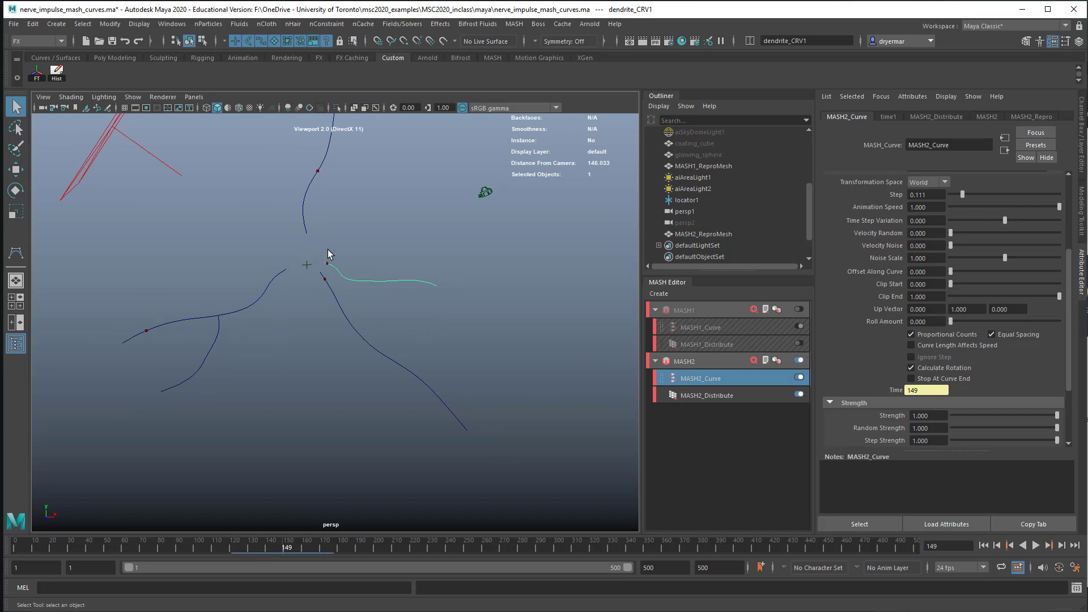
# Try toggling the MASH2_Curve node's Proportional Counts option to compare how the spheres are shared between the curves
pyautogui.click(943, 333)
pyautogui.click(928, 334)
pyautogui.click(937, 336)
pyautogui.click(945, 334)
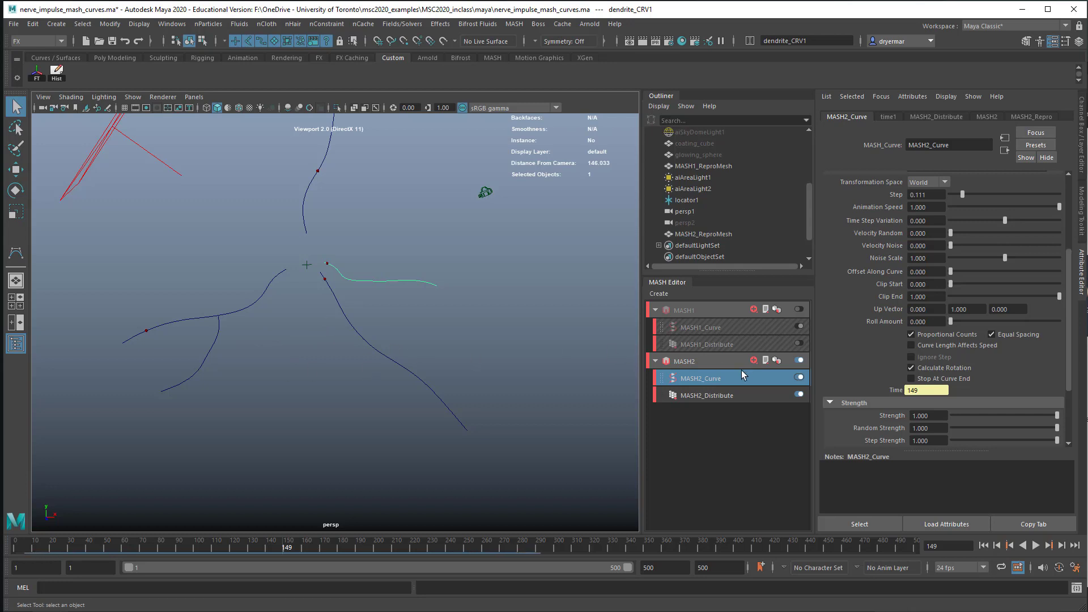
# Raise the MASH2_Distribute node's Number of Points to 12 and inspect the sphere groups on the curves
pyautogui.scroll(-4, 442, 348)
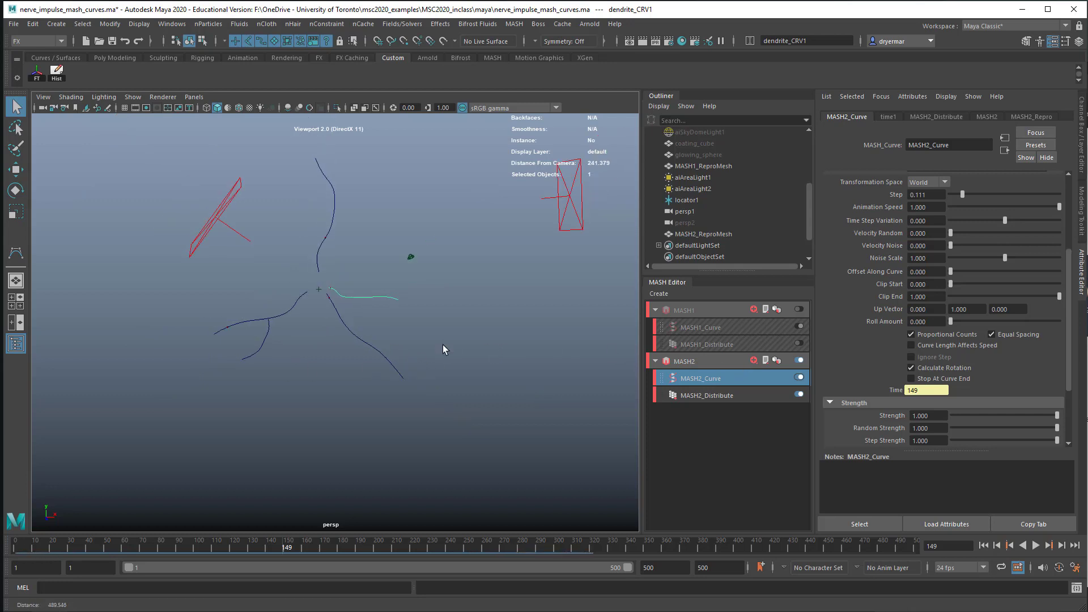
pyautogui.scroll(12, 300, 346)
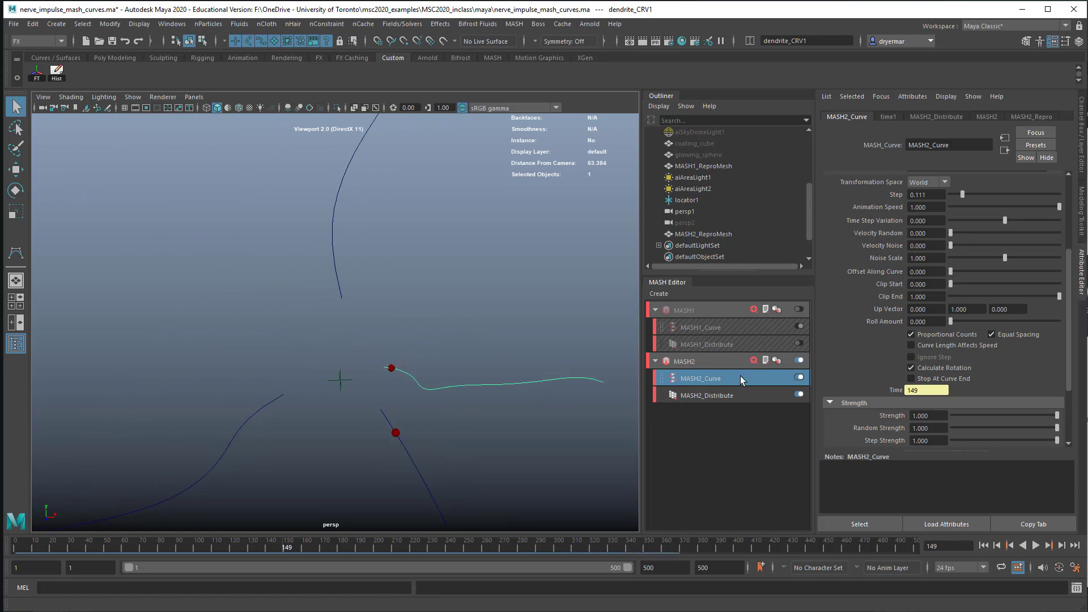
pyautogui.click(745, 391)
pyautogui.moveTo(967, 200); pyautogui.dragTo(963, 204)
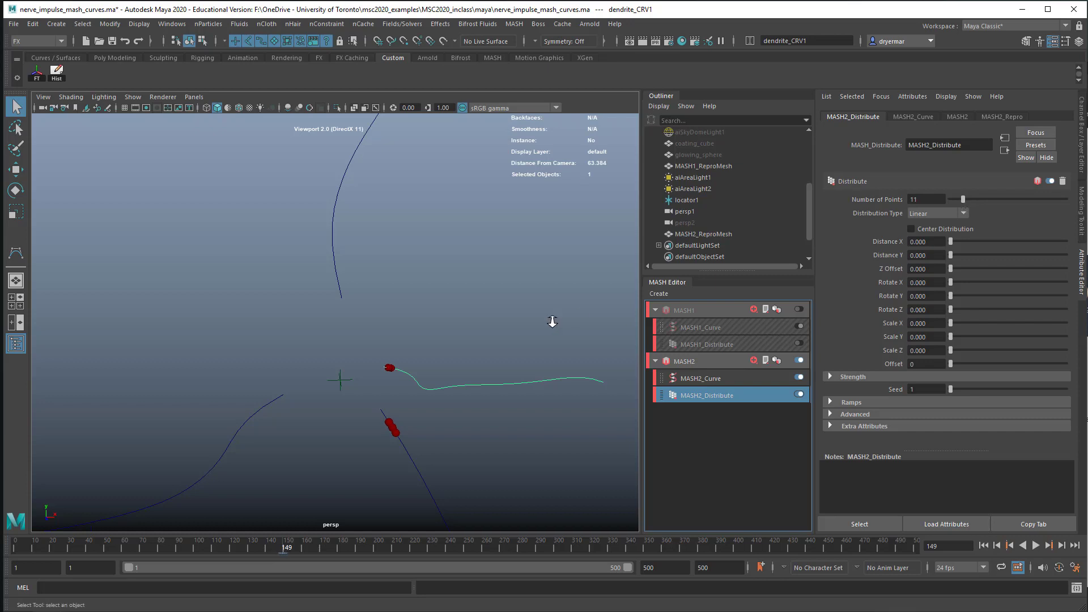
pyautogui.scroll(-6, 517, 317)
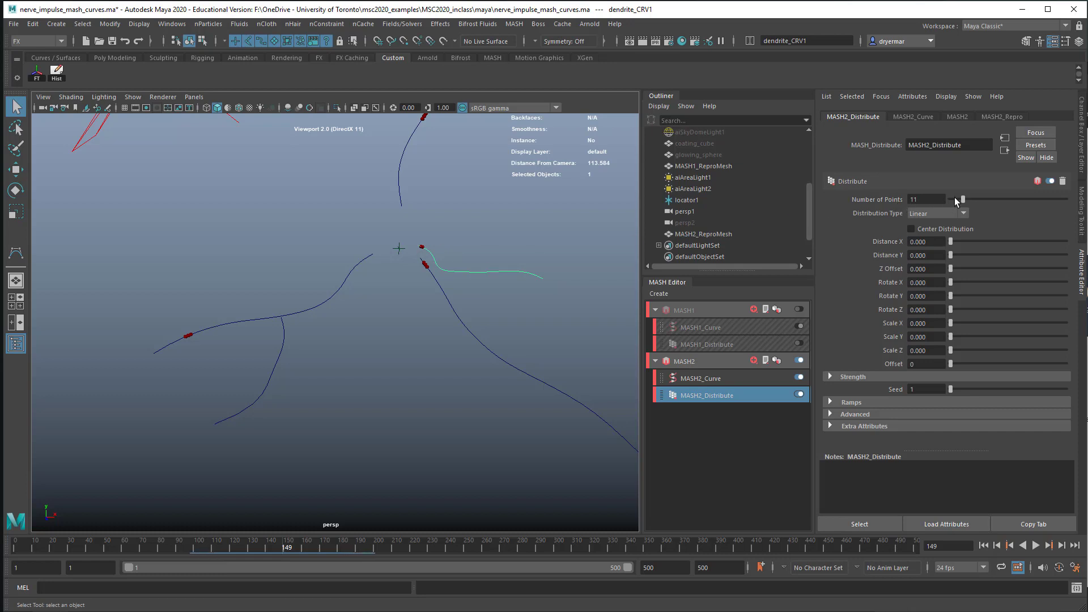
pyautogui.moveTo(962, 199); pyautogui.dragTo(963, 198)
pyautogui.keyDown('alt'); pyautogui.moveTo(545, 286); pyautogui.dragTo(526, 301, button='middle'); pyautogui.keyUp('alt')
pyautogui.keyDown('alt'); pyautogui.moveTo(526, 301); pyautogui.dragTo(479, 318); pyautogui.keyUp('alt')
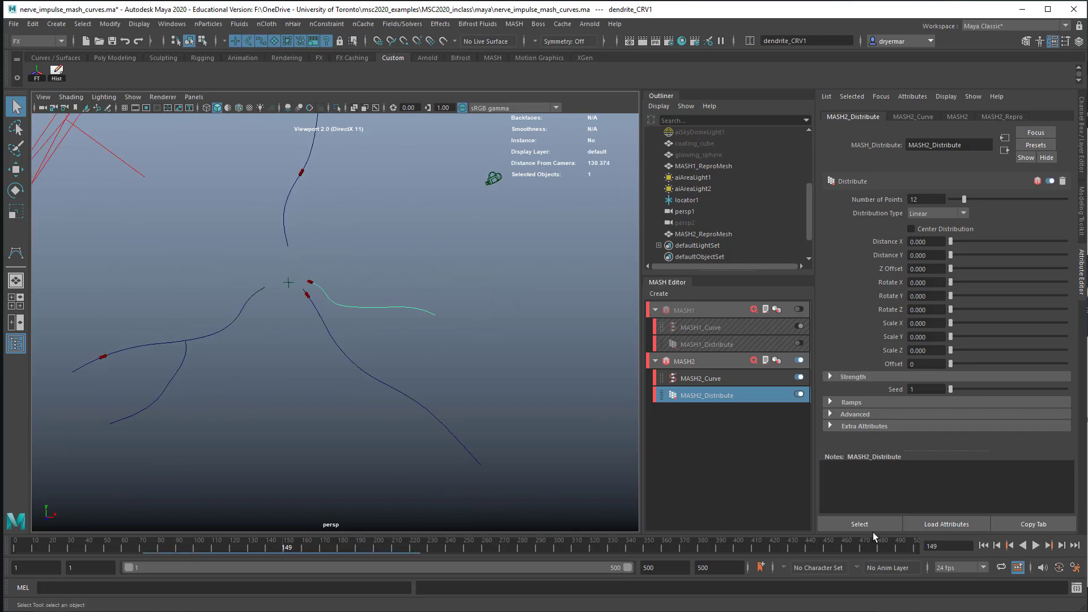
# Return to the first frame, play the animation to check the spheres' movement, and stop playback
pyautogui.click(984, 546)
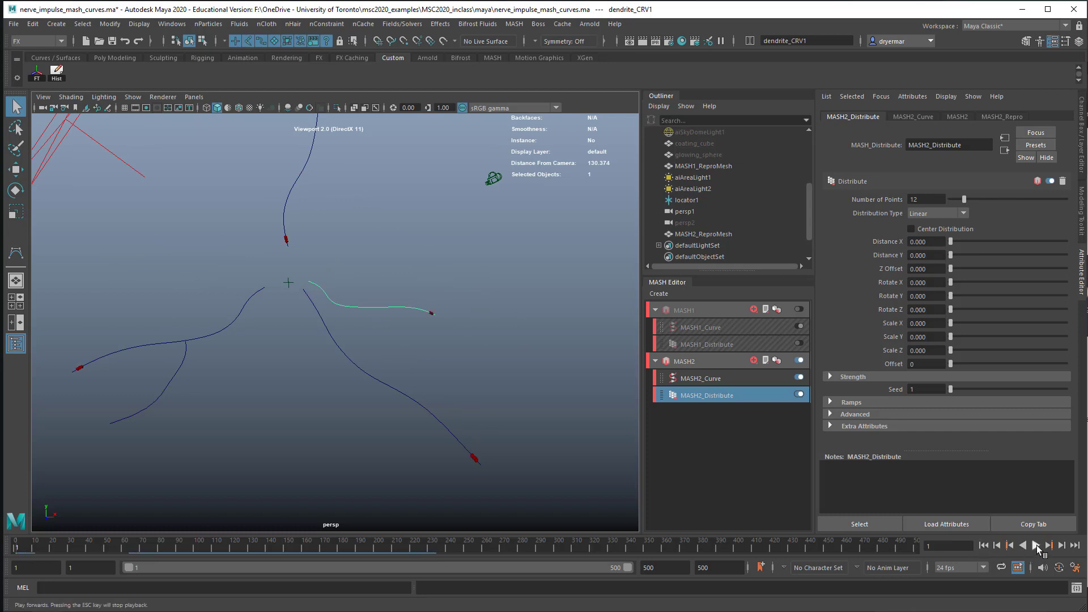
pyautogui.click(1035, 545)
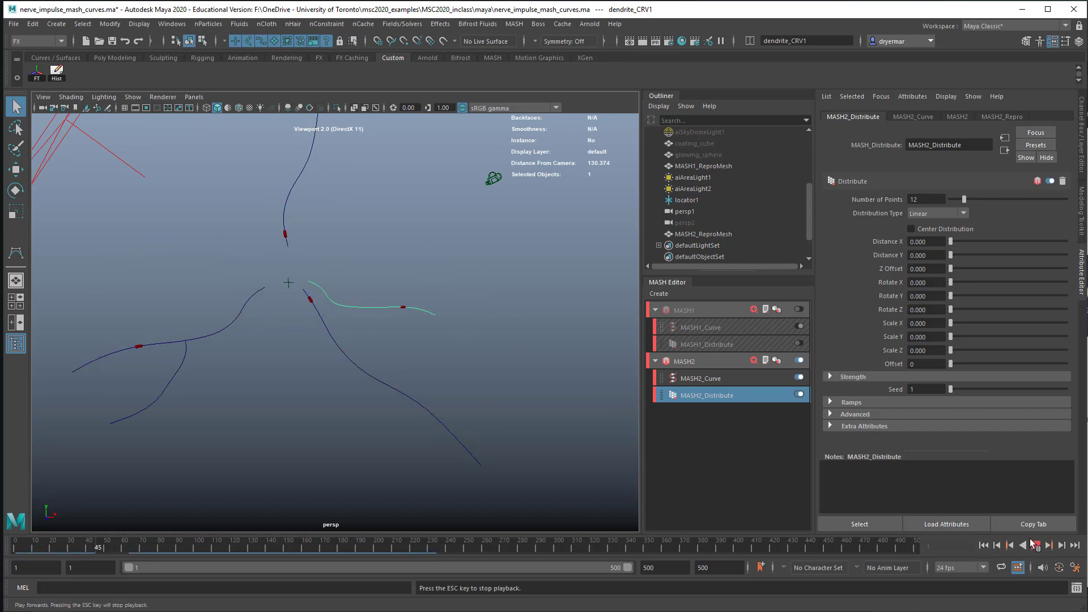
pyautogui.click(1035, 545)
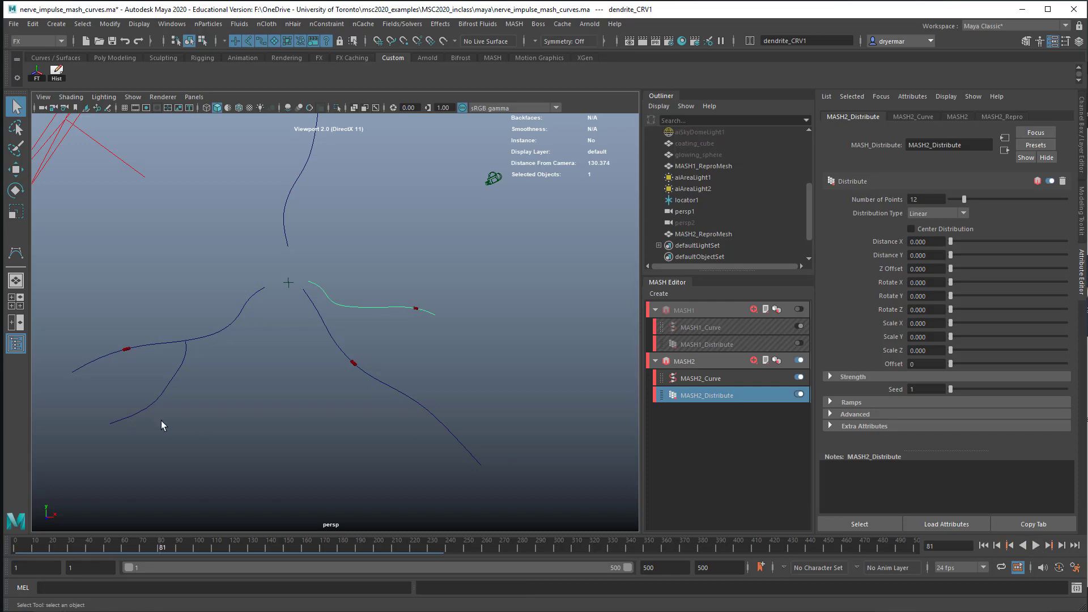
# Turn the MASH2_ReproMesh spheres into an Arnold mesh light
pyautogui.click(127, 350)
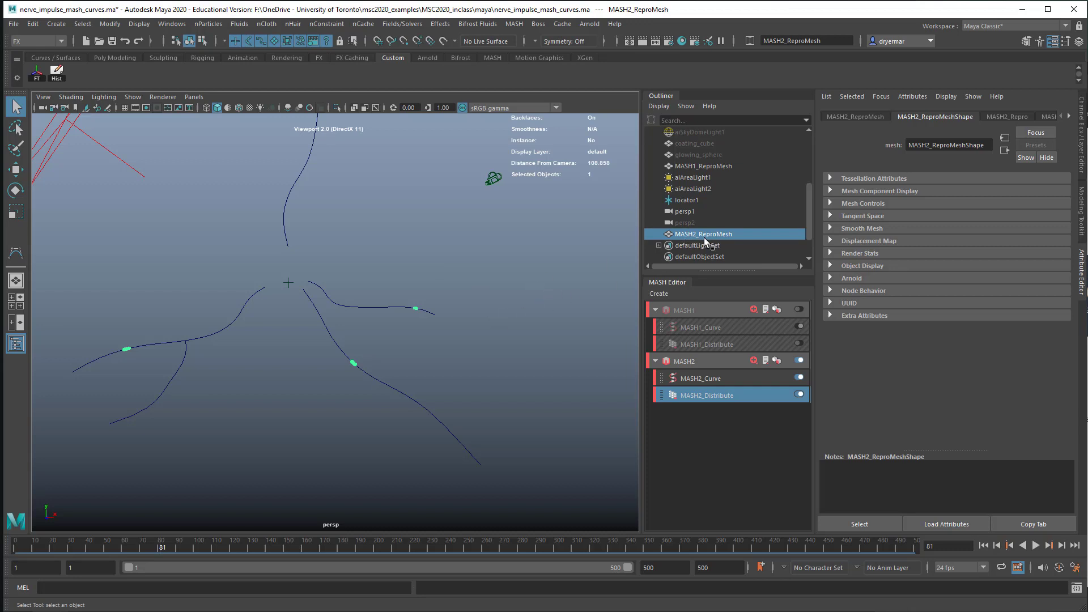
pyautogui.click(716, 380)
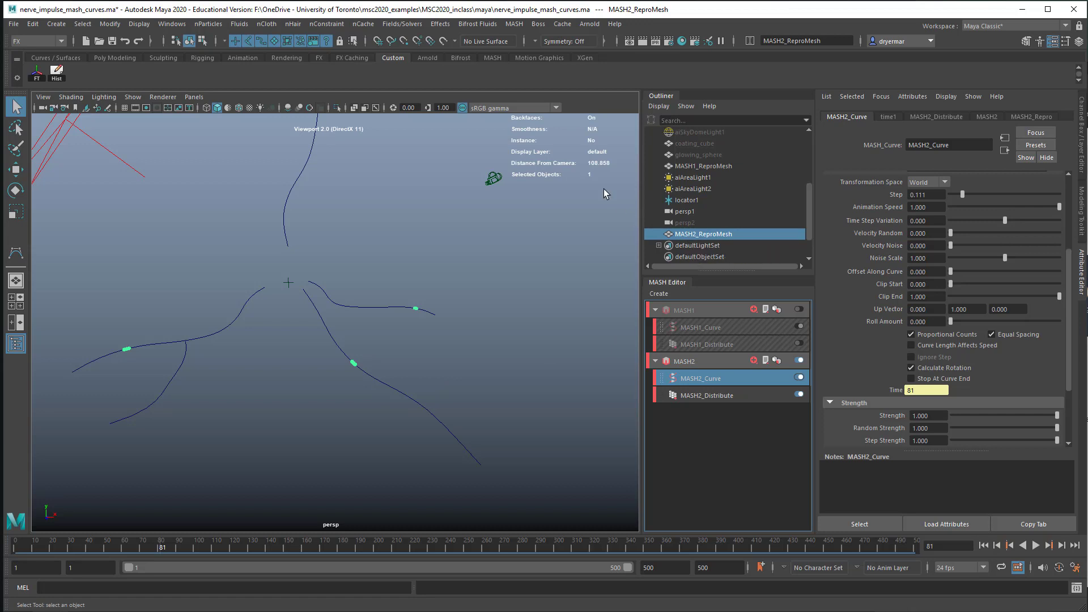
pyautogui.click(589, 24)
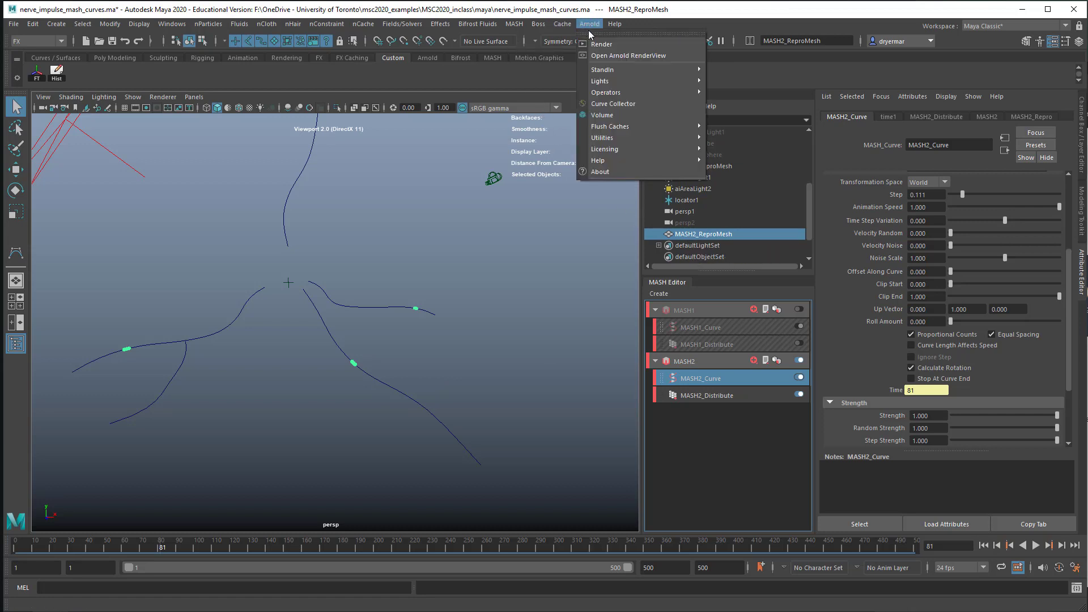
pyautogui.moveTo(612, 81)
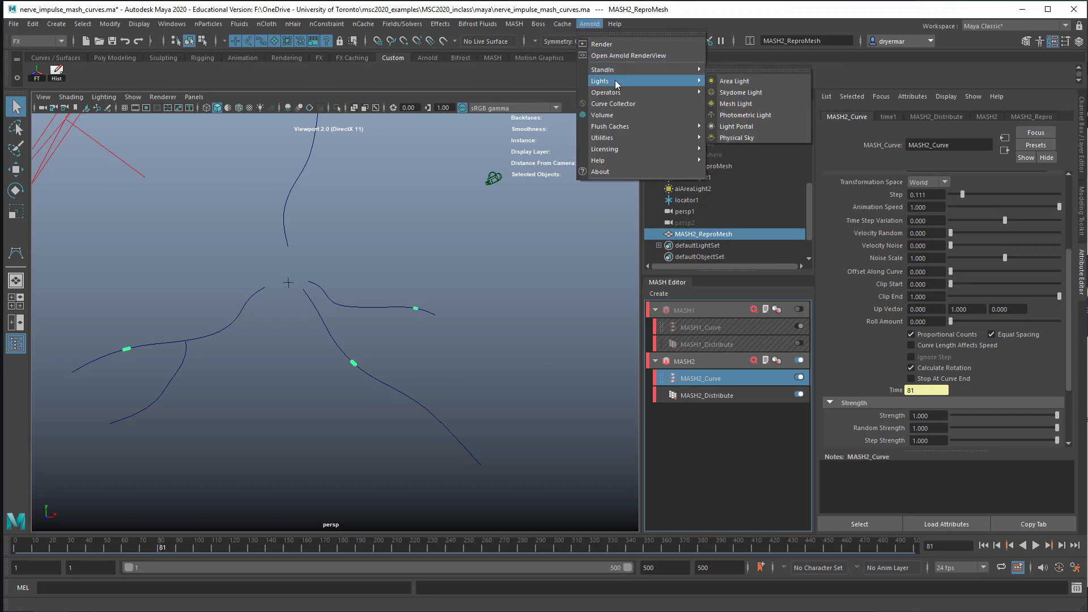
pyautogui.click(748, 105)
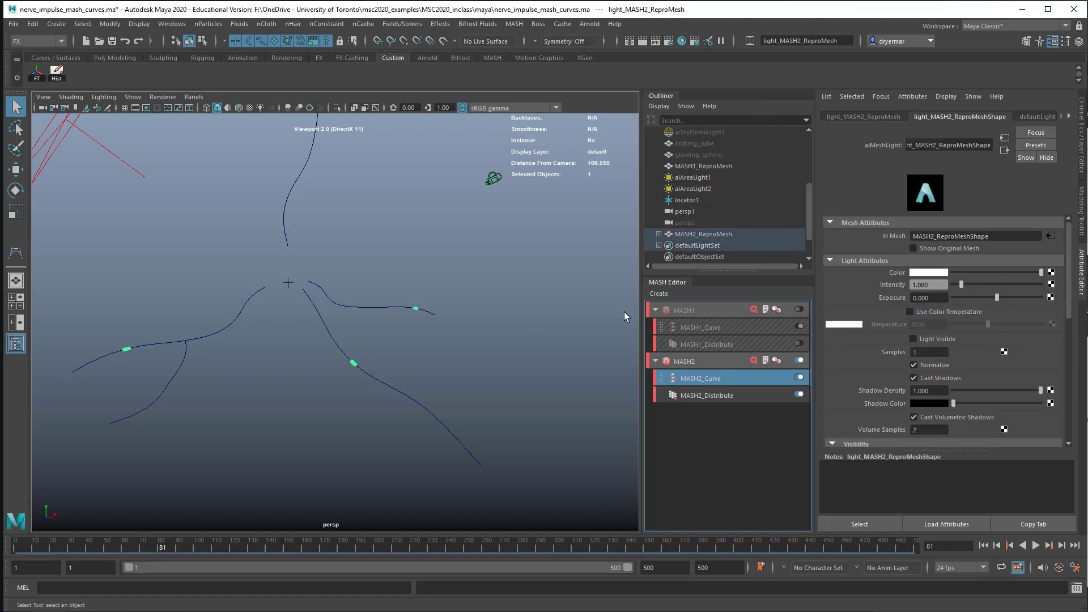
# Set the mesh light's Exposure to 8
pyautogui.click(920, 297)
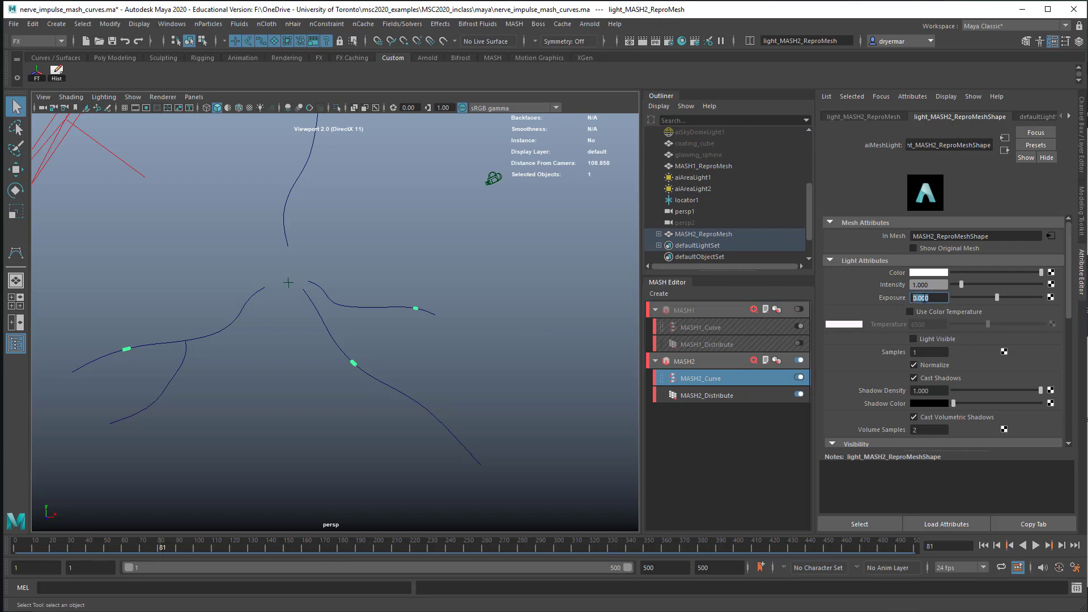
pyautogui.write('8')
pyautogui.press('Return')
# Unhide the neuron_with__curves mesh and examine how the spheres sit inside its dendrites
pyautogui.scroll(3, 725, 177)
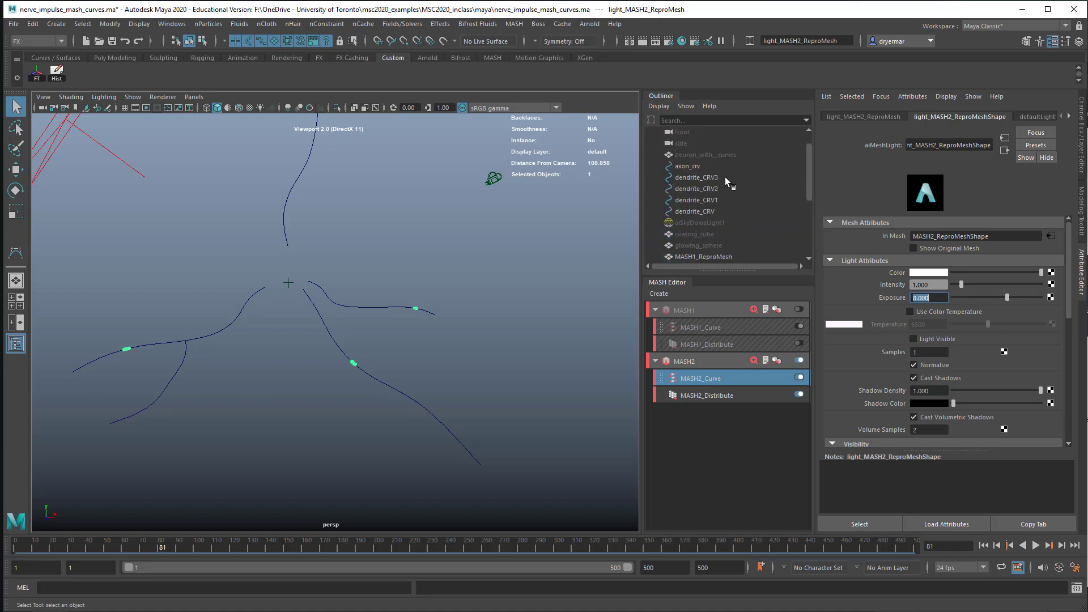
pyautogui.click(723, 154)
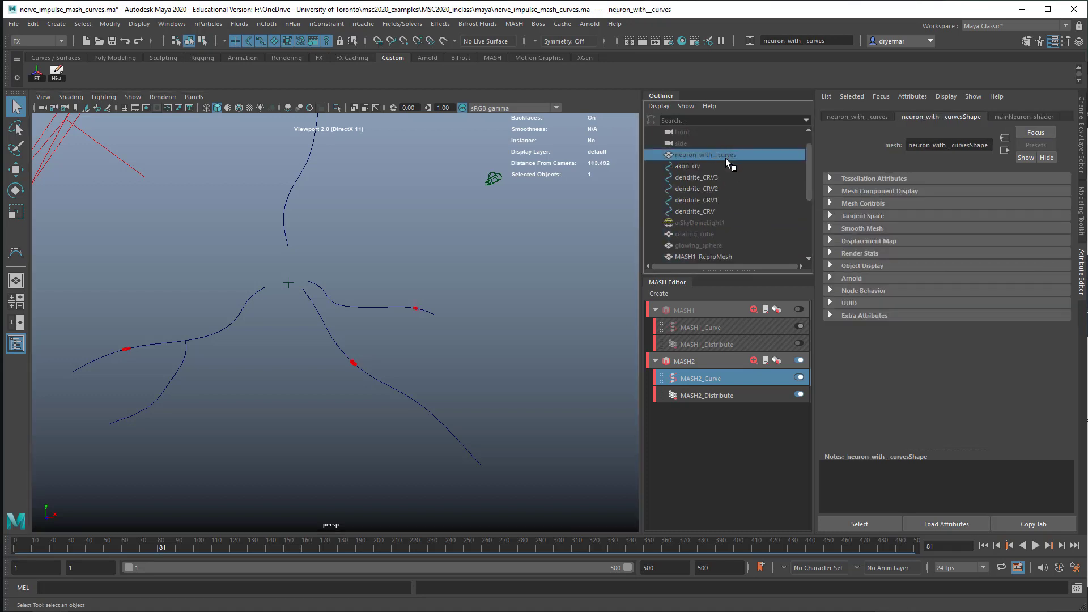
pyautogui.scroll(5, 306, 272)
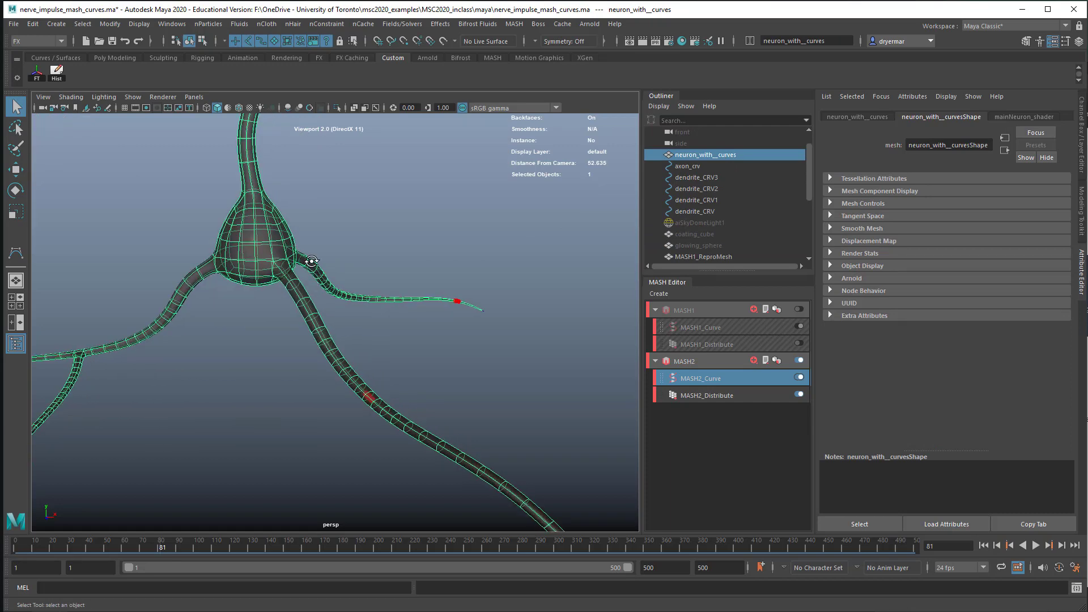
pyautogui.keyDown('alt'); pyautogui.moveTo(311, 262); pyautogui.dragTo(315, 259); pyautogui.keyUp('alt')
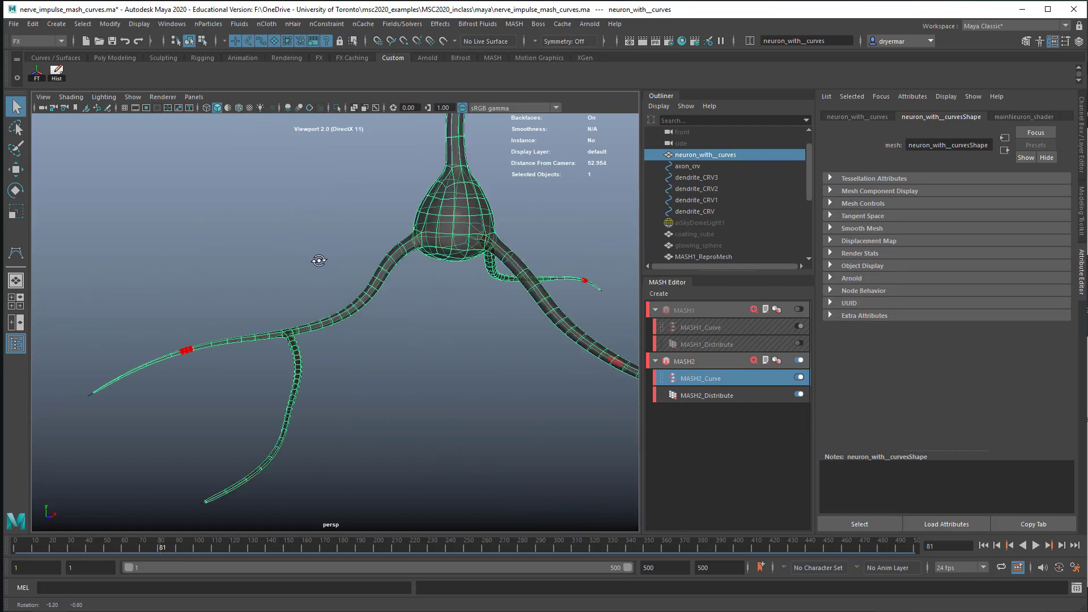
# Open the persp camera's attributes and expand its Arnold settings
pyautogui.click(42, 108)
pyautogui.scroll(-3, 1003, 372)
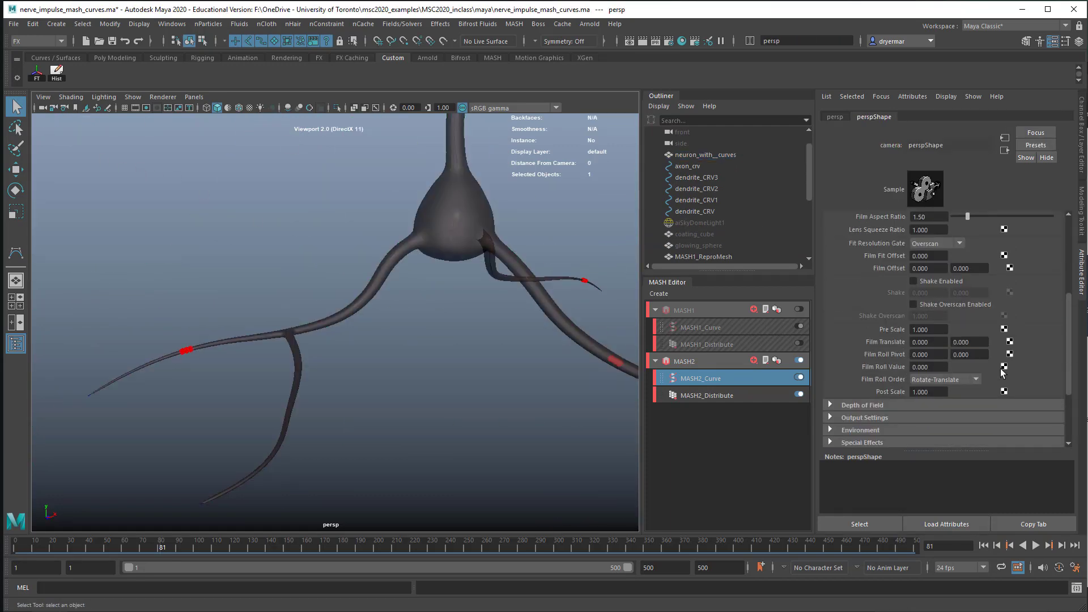
pyautogui.scroll(-3, 1003, 371)
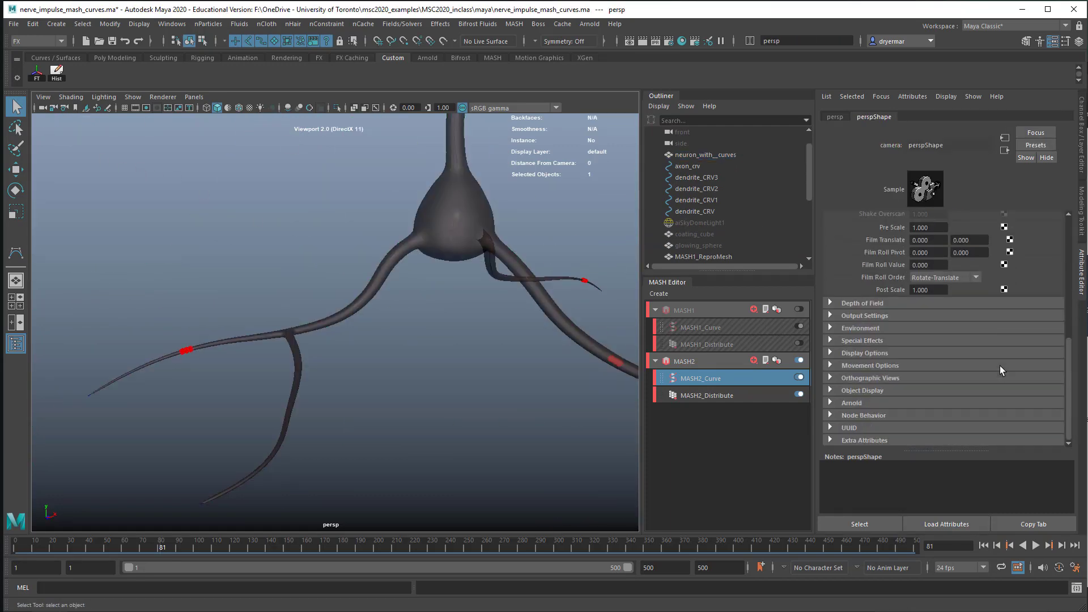
pyautogui.click(857, 403)
pyautogui.scroll(-3, 860, 400)
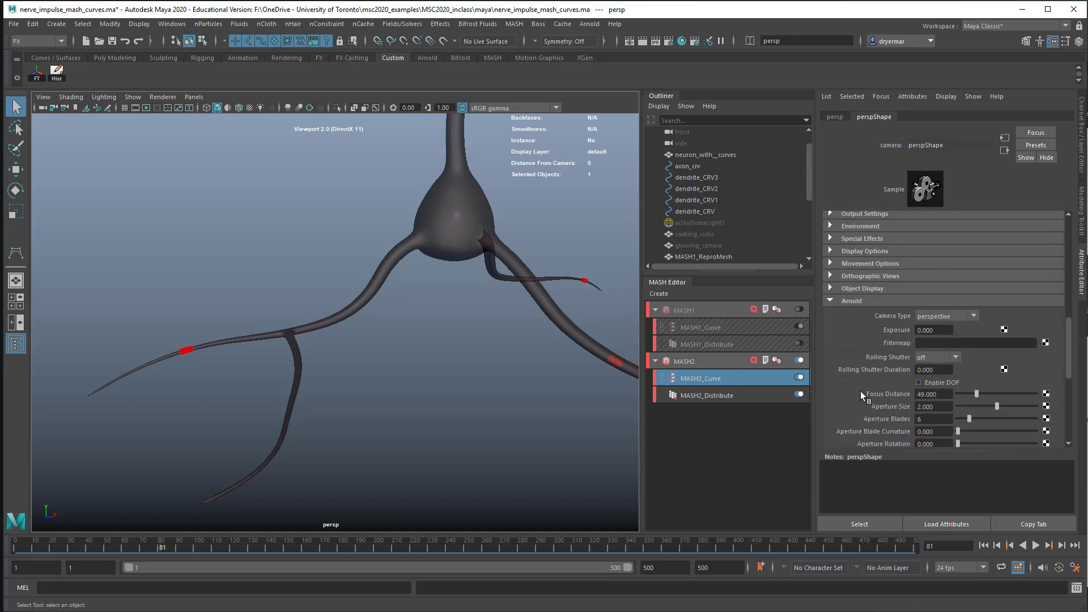
pyautogui.scroll(-5, 475, 335)
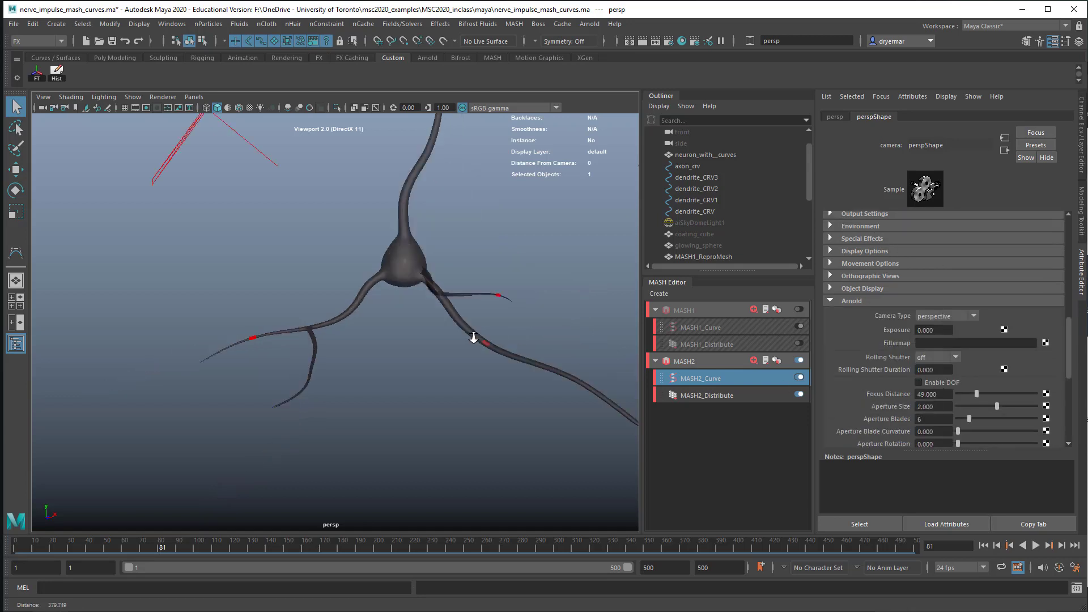
# Render the persp view in the Arnold RenderView and hide the RenderView's display settings
pyautogui.click(680, 42)
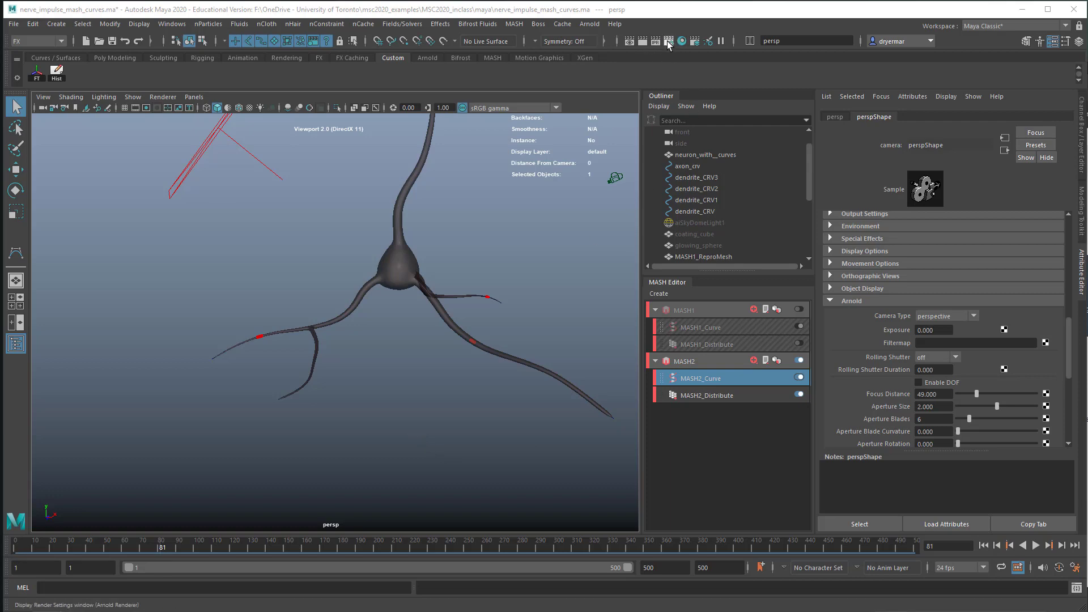
pyautogui.moveTo(511, 13)
pyautogui.mouseDown()
pyautogui.moveTo(899, 61)
pyautogui.moveTo(615, 358)
pyautogui.moveTo(558, 72)
pyautogui.moveTo(522, 25)
pyautogui.mouseUp()
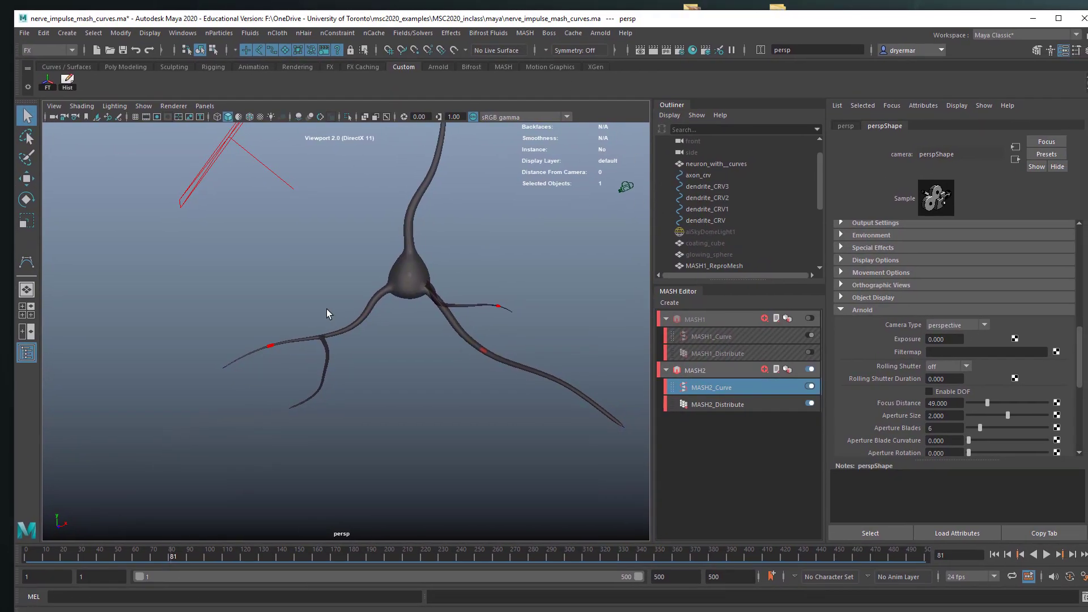
pyautogui.moveTo(340, 284)
pyautogui.keyDown('alt'); pyautogui.mouseDown(button='middle')
pyautogui.moveTo(289, 301)
pyautogui.moveTo(328, 263)
pyautogui.moveTo(326, 276)
pyautogui.mouseUp(button='middle'); pyautogui.keyUp('alt')
pyautogui.click(600, 33)
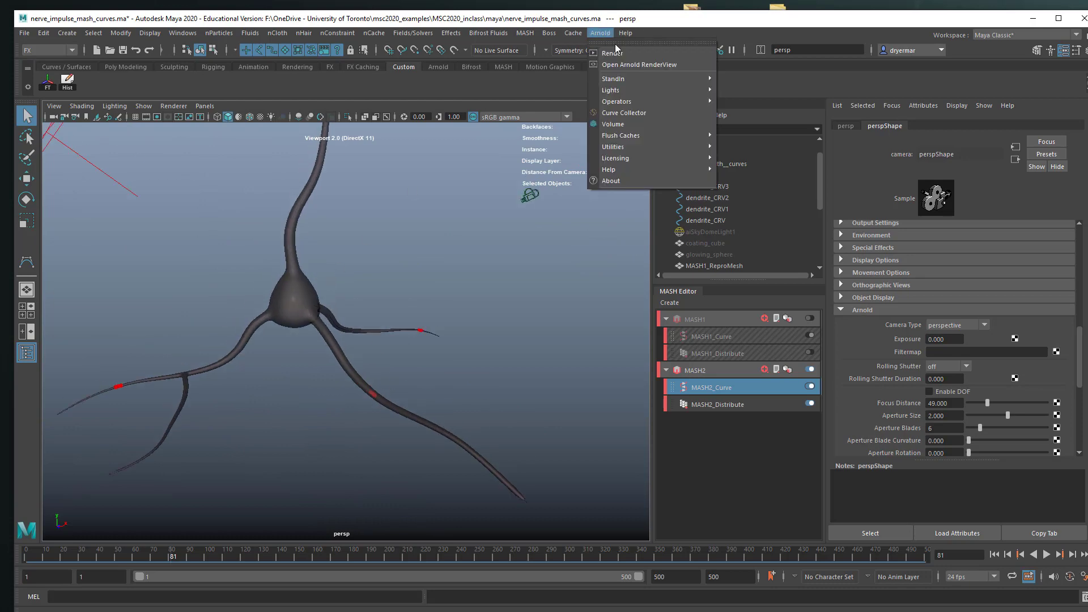
pyautogui.click(627, 65)
pyautogui.moveTo(34, 214); pyautogui.dragTo(590, 99)
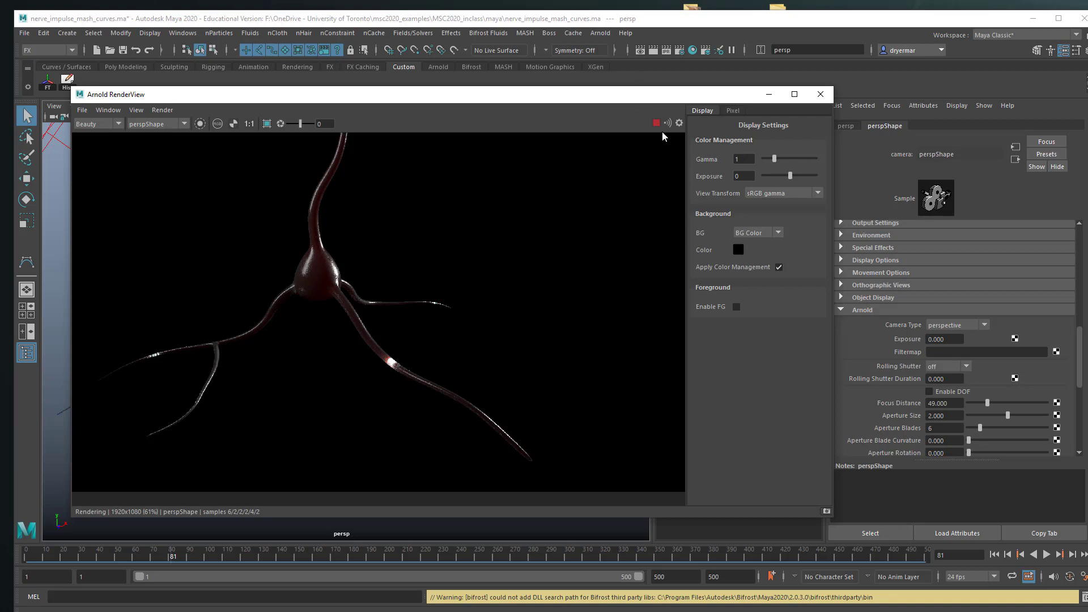
pyautogui.moveTo(631, 95); pyautogui.dragTo(399, 128)
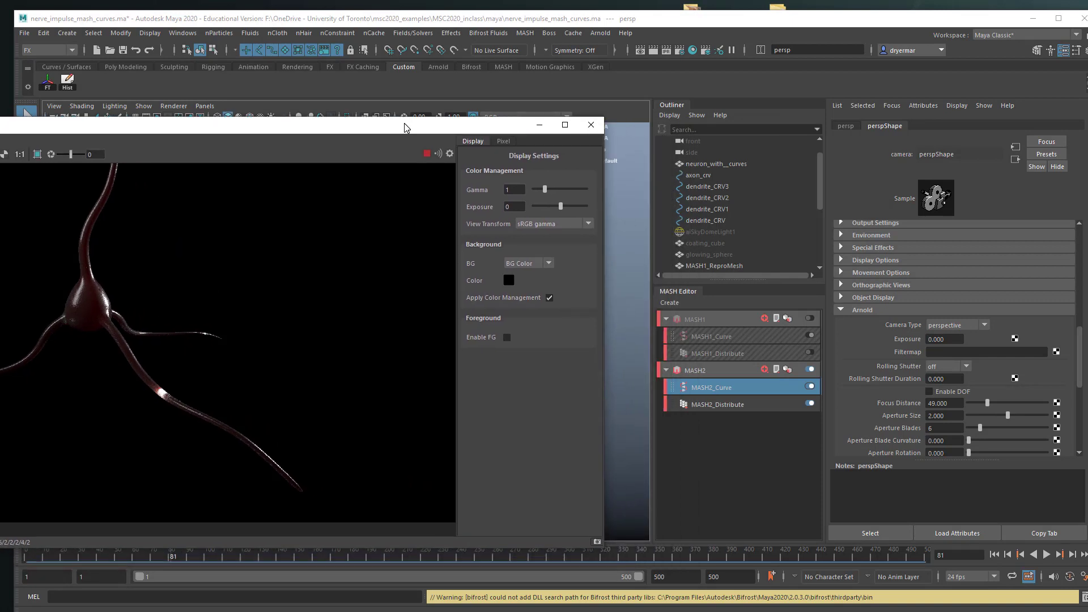
pyautogui.click(449, 154)
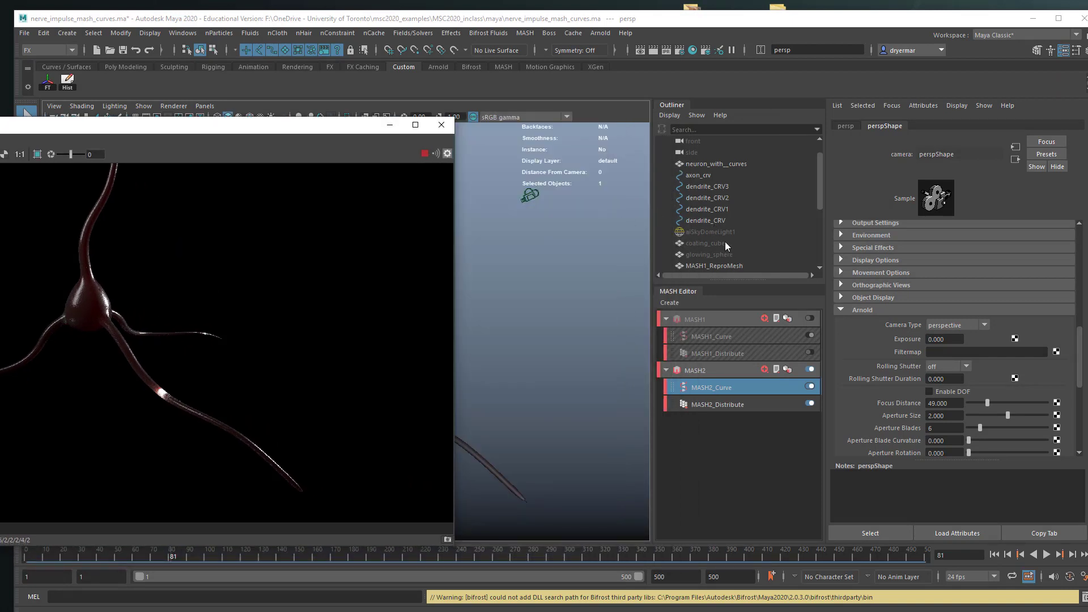
# Set the Exposure of light_MASH2_ReproMesh to 12
pyautogui.scroll(-3, 723, 245)
pyautogui.click(669, 242)
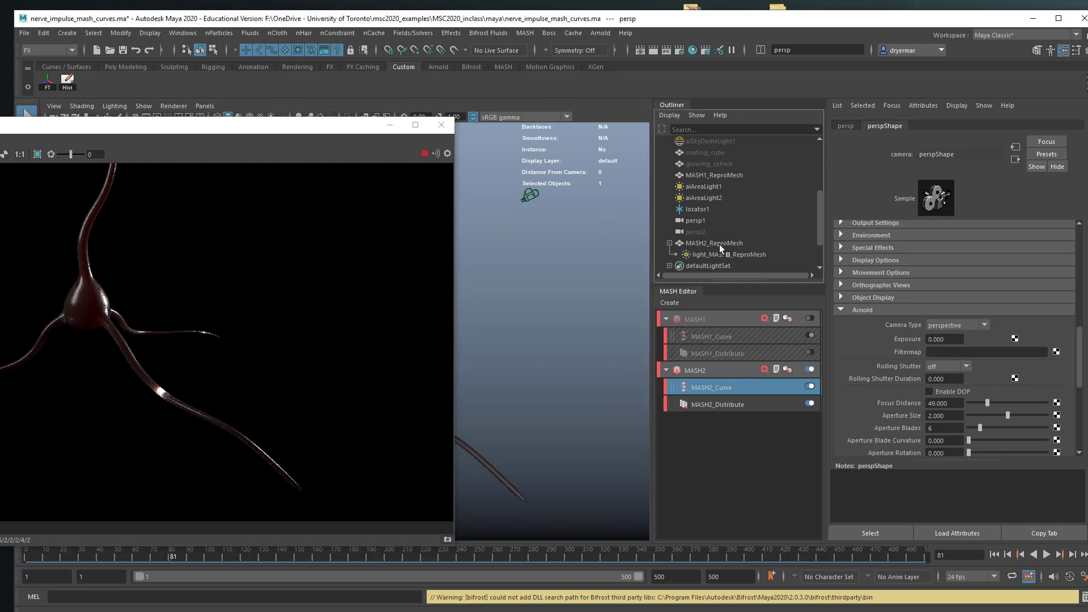
pyautogui.click(726, 253)
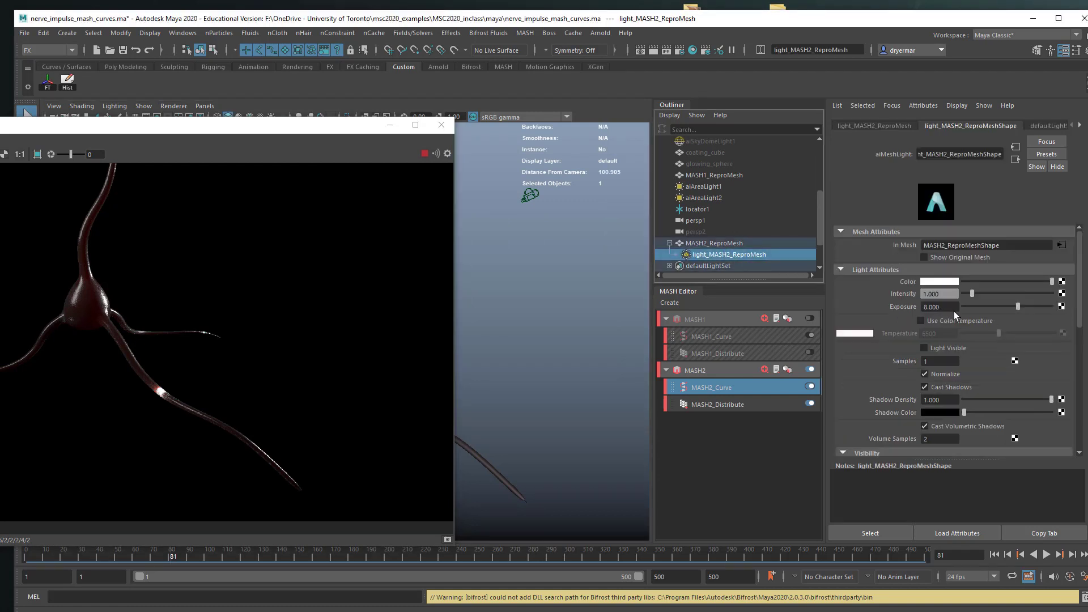
pyautogui.click(956, 307)
pyautogui.write('12')
pyautogui.press('Return')
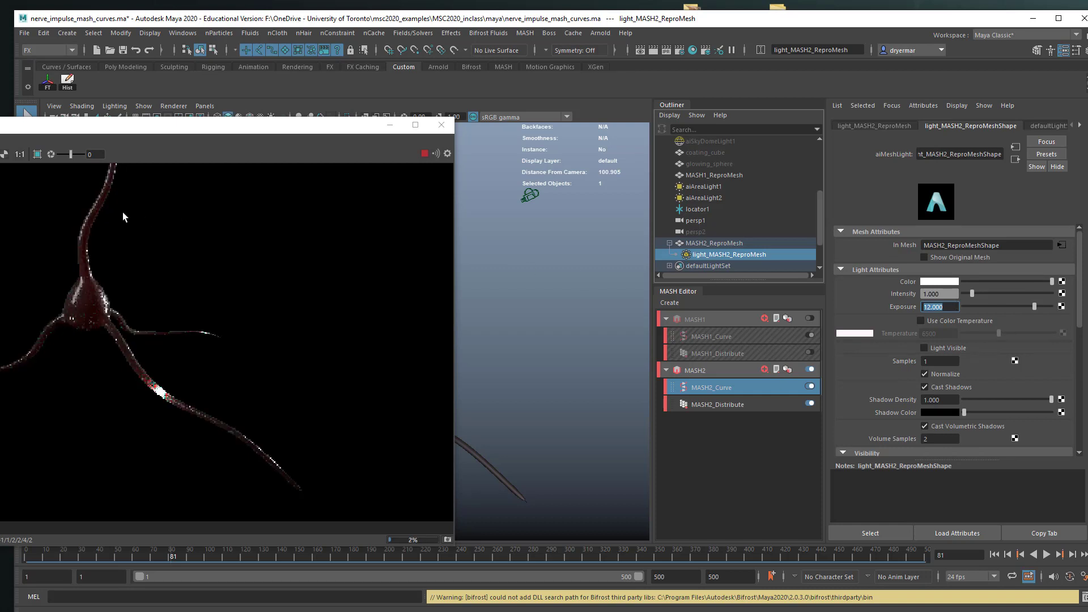
# Check the glow in the render at frames 123 and 139, and stop the rendering
pyautogui.moveTo(210, 129); pyautogui.dragTo(397, 118)
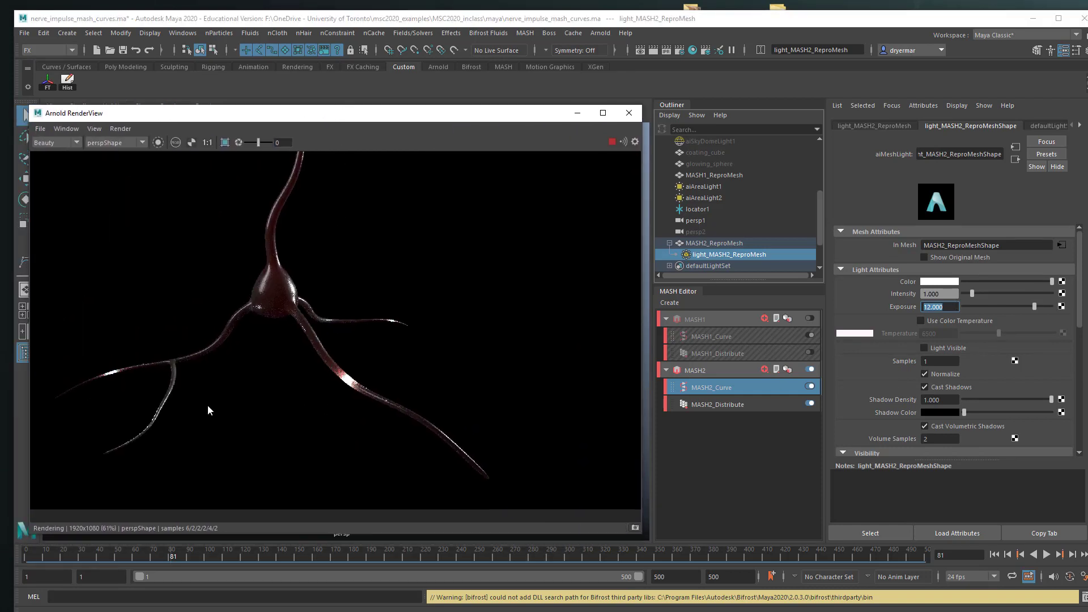
pyautogui.click(246, 555)
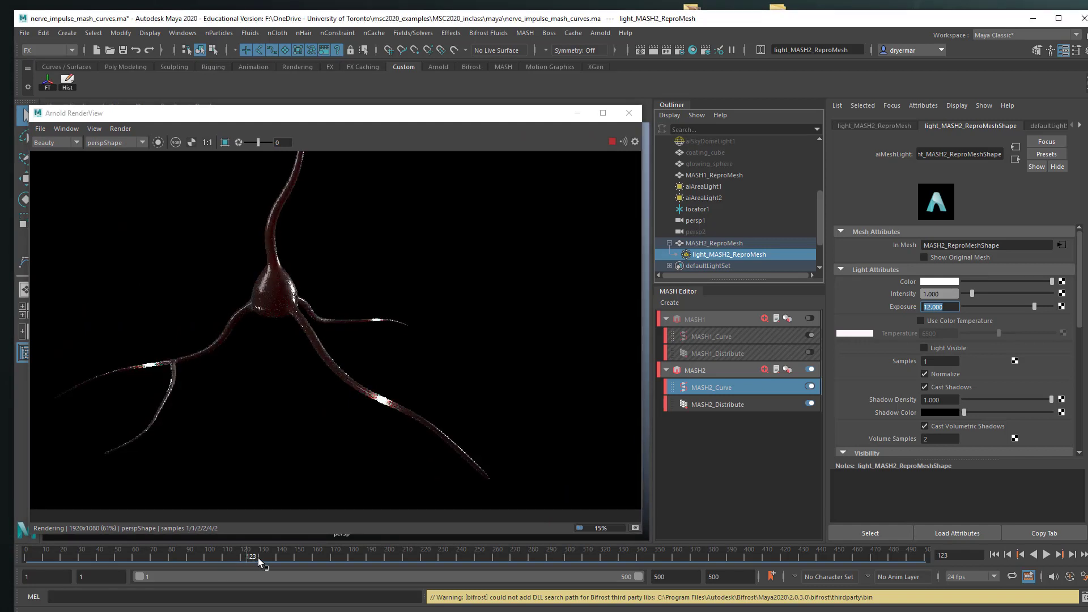
pyautogui.moveTo(257, 558); pyautogui.dragTo(286, 560)
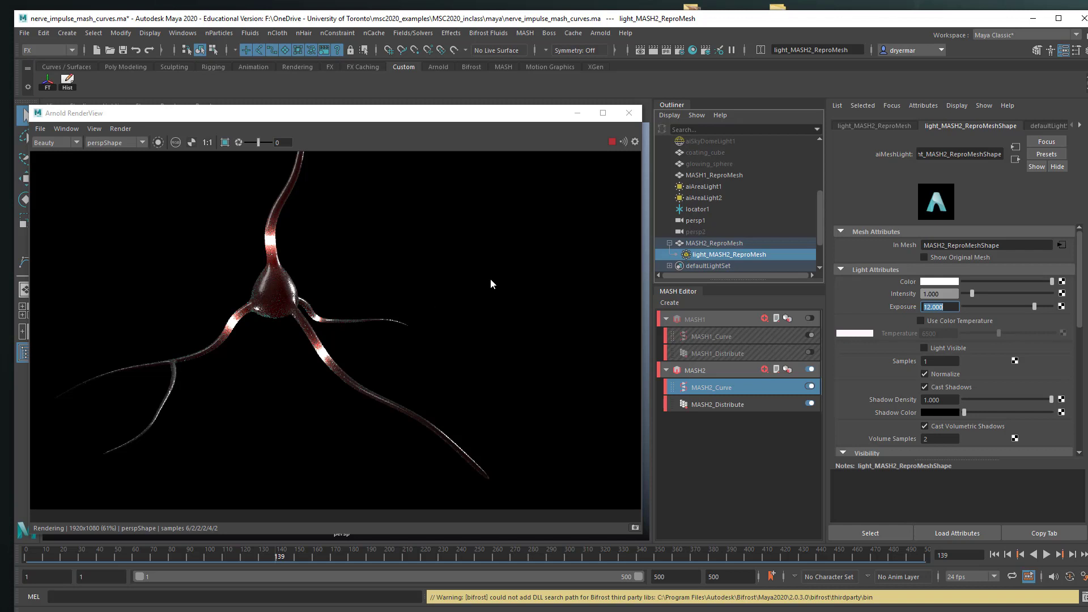
pyautogui.click(613, 142)
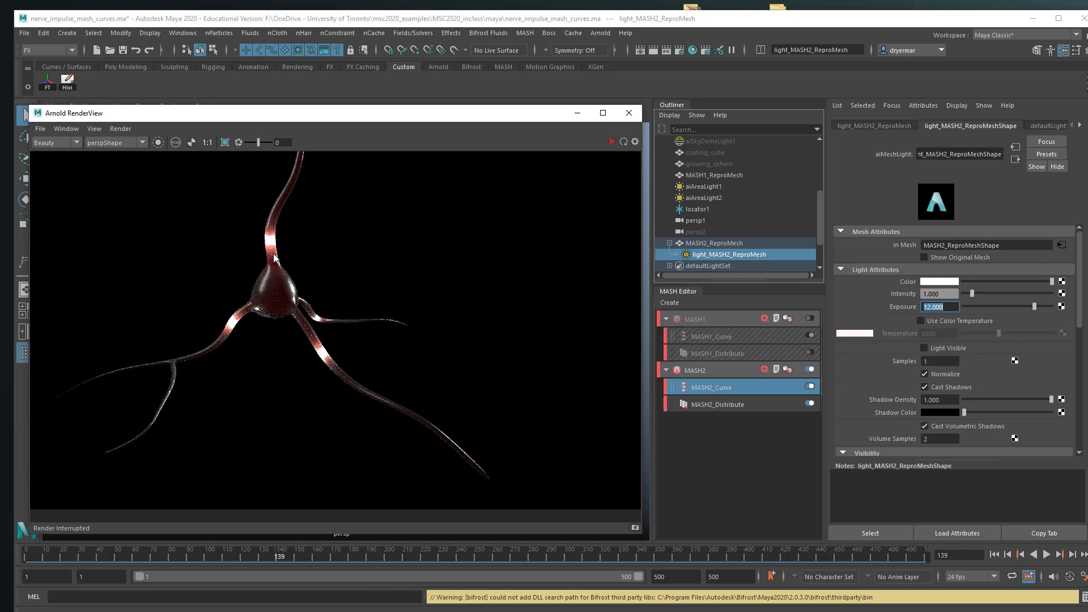
# Expand the Transmission and Subsurface settings of the neuron's mainNeuron_shader and set the Subsurface Weight to 0.87
pyautogui.click(290, 290)
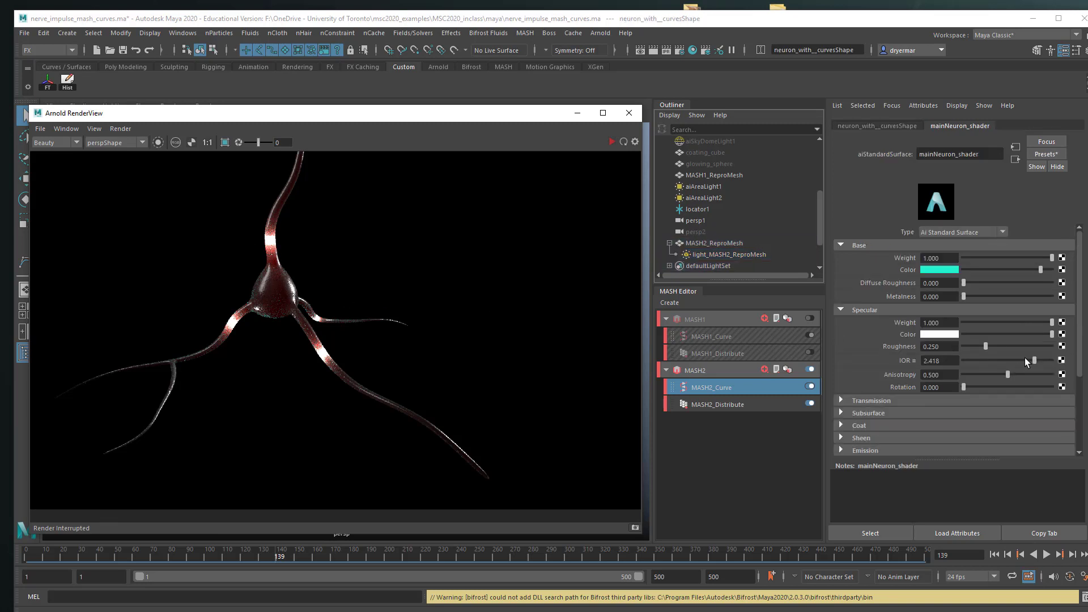
pyautogui.scroll(-3, 928, 329)
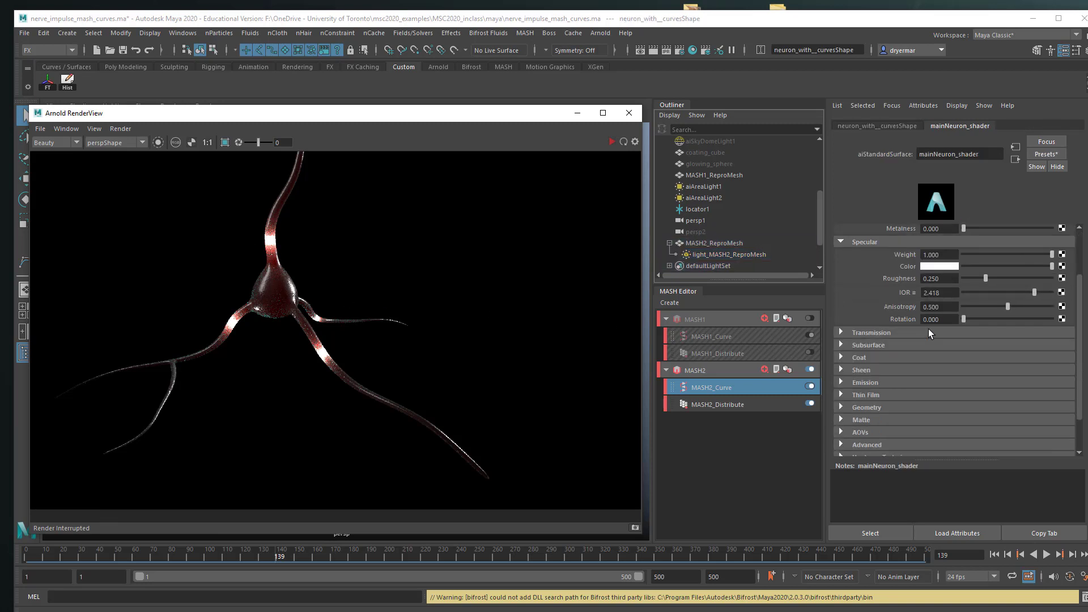
pyautogui.click(908, 333)
pyautogui.scroll(-2, 929, 335)
pyautogui.click(939, 311)
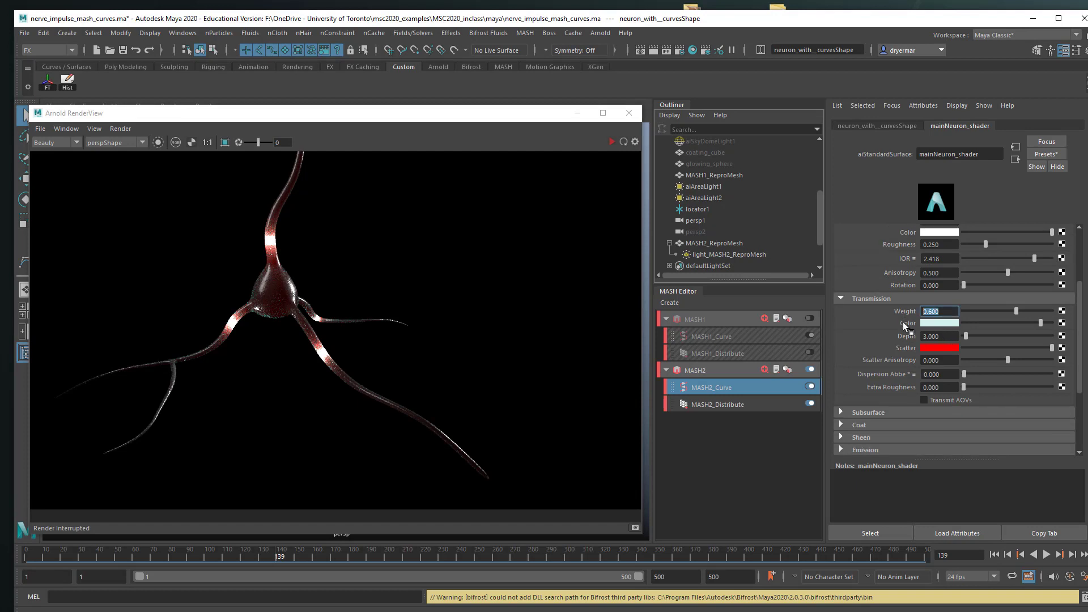
pyautogui.click(892, 413)
pyautogui.click(936, 391)
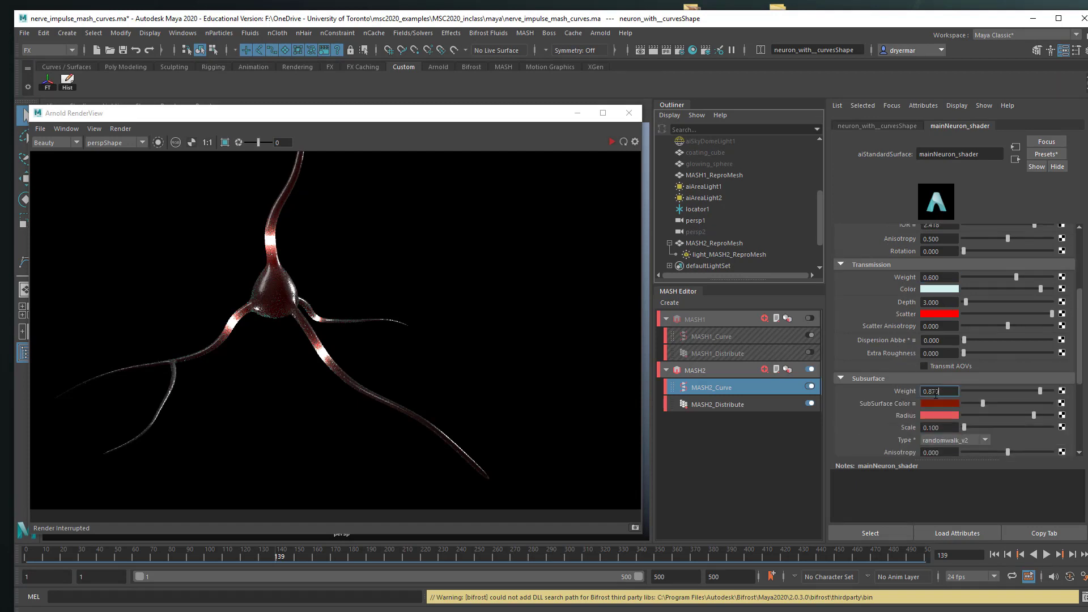
pyautogui.press('BackSpace')
pyautogui.write('0')
pyautogui.press('Return')
# Set the shader's Transmission Weight to 0 and restart the render to compare the neuron without transmission
pyautogui.click(947, 278)
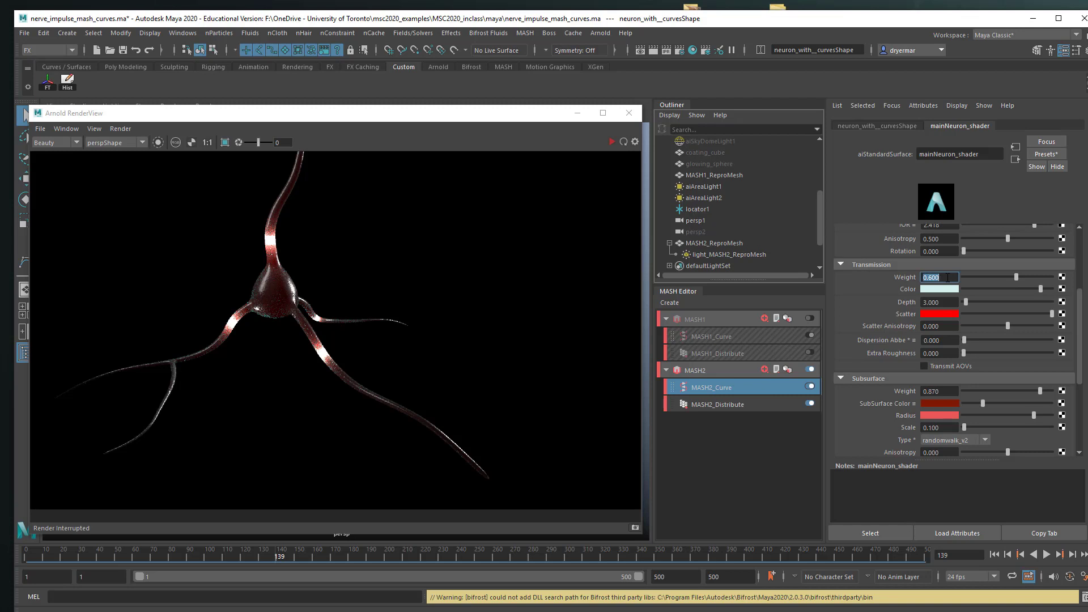
pyautogui.write('0')
pyautogui.press('Return')
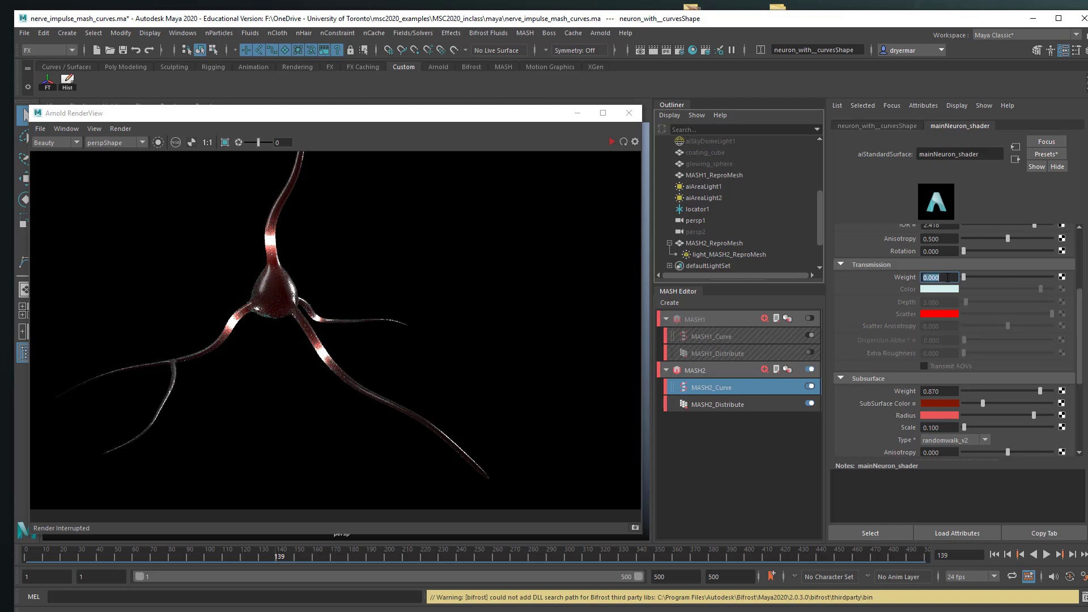
pyautogui.click(611, 141)
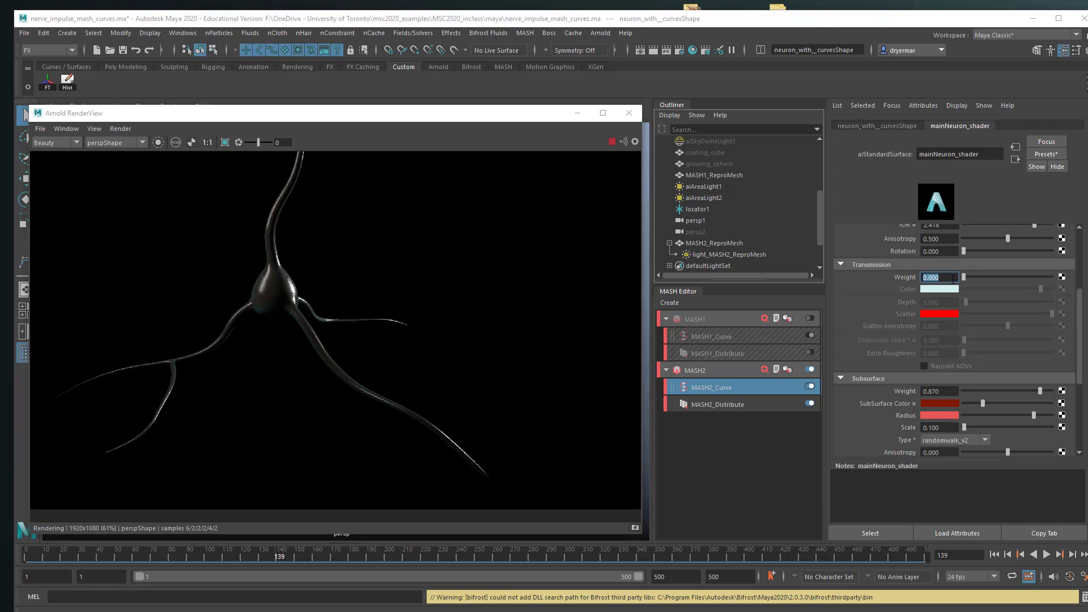
# Set the shader's Transmission Weight back to 0.6
pyautogui.write('0.')
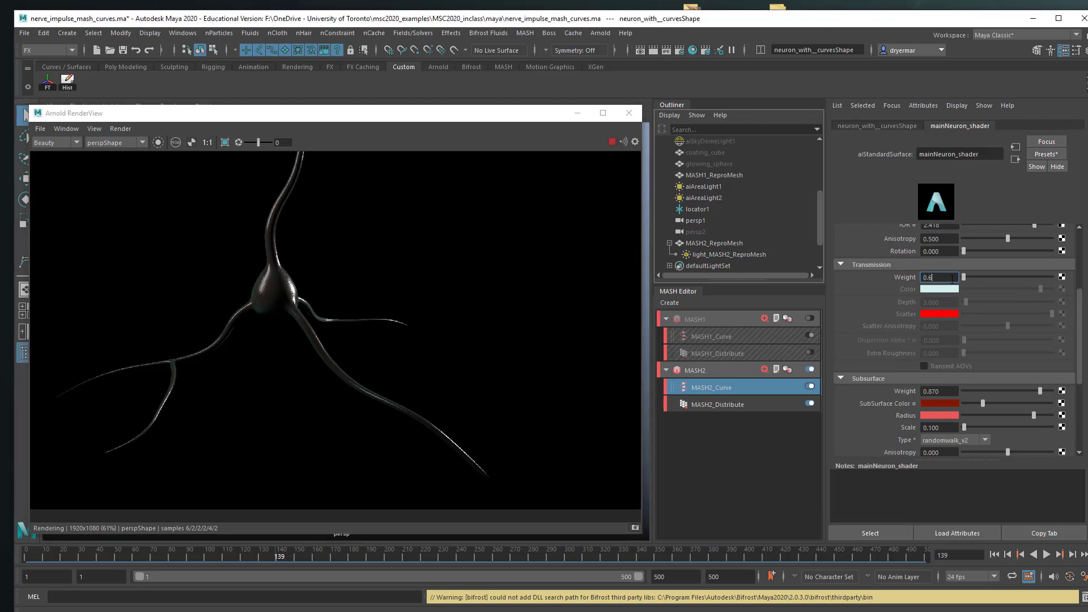
pyautogui.write('6')
pyautogui.press('Return')
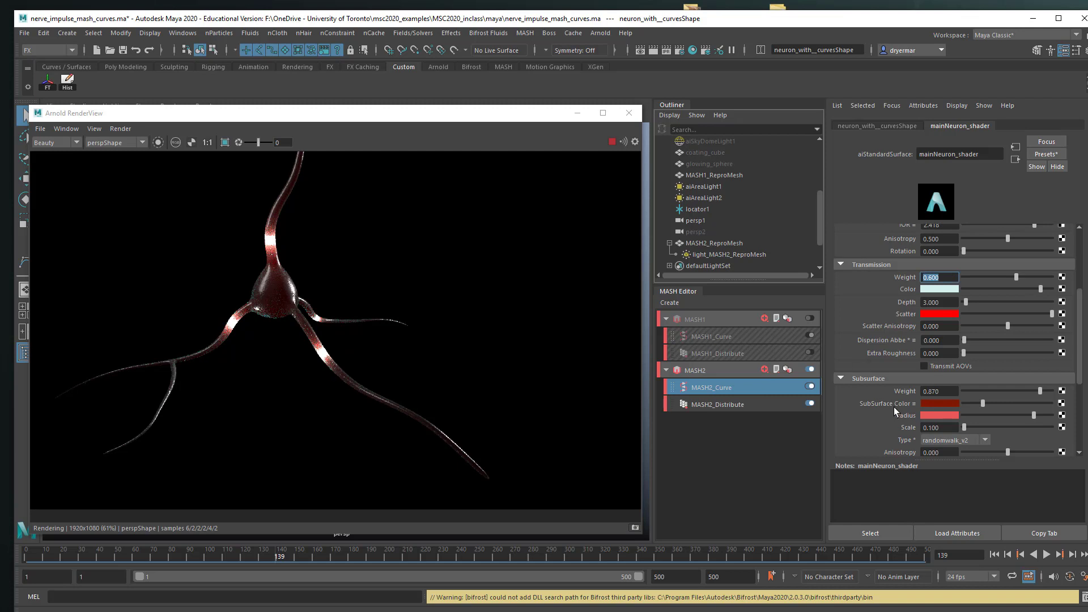
# Enable Thin Walled in mainNeuron_shader's Geometry settings and close the Arnold RenderView after checking the render
pyautogui.scroll(-3, 892, 409)
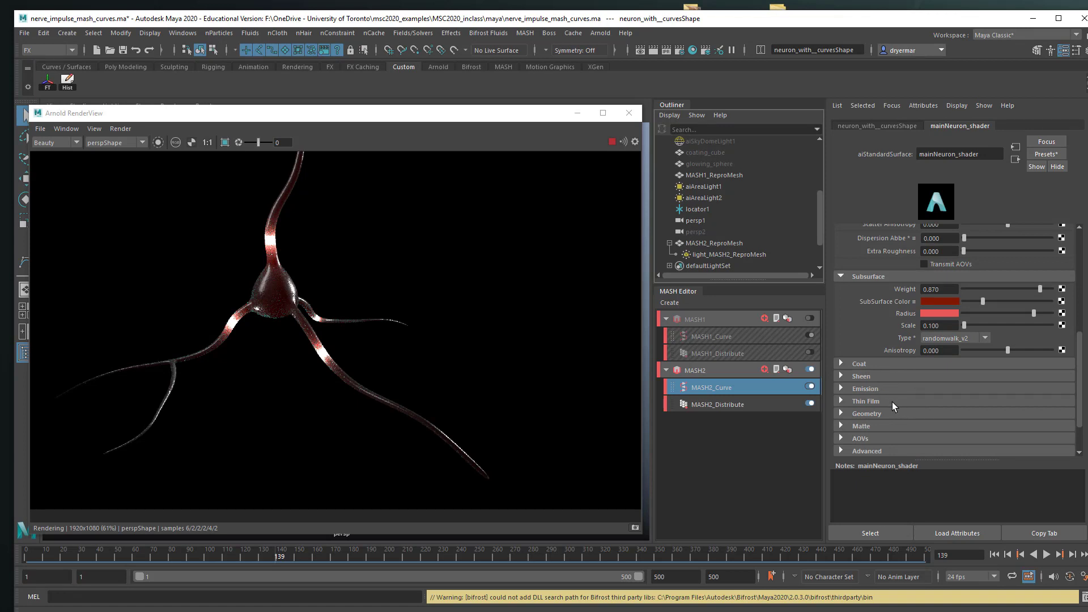
pyautogui.click(879, 413)
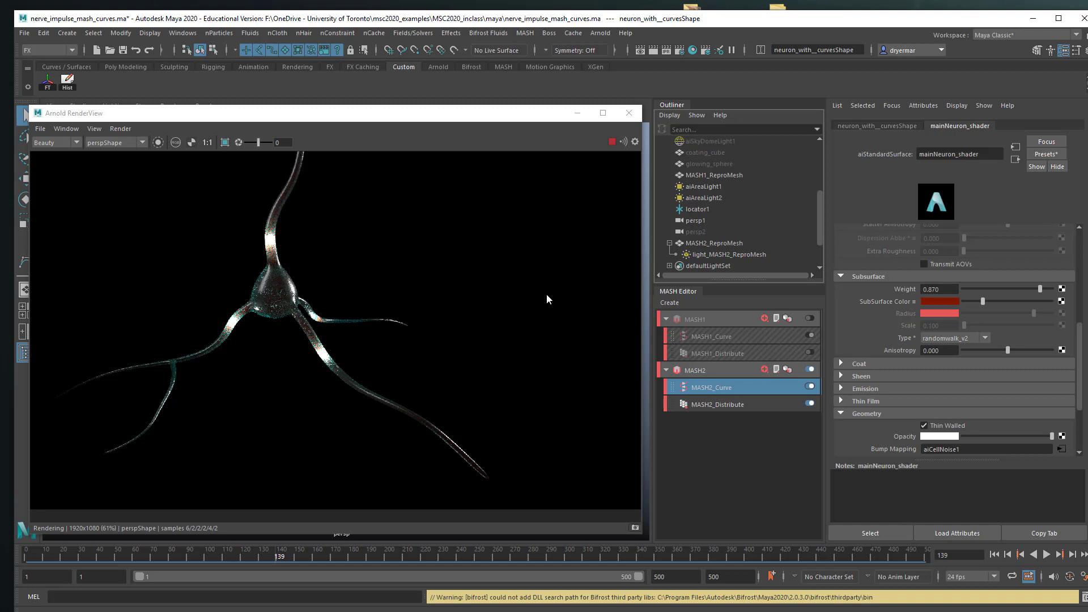
pyautogui.click(613, 143)
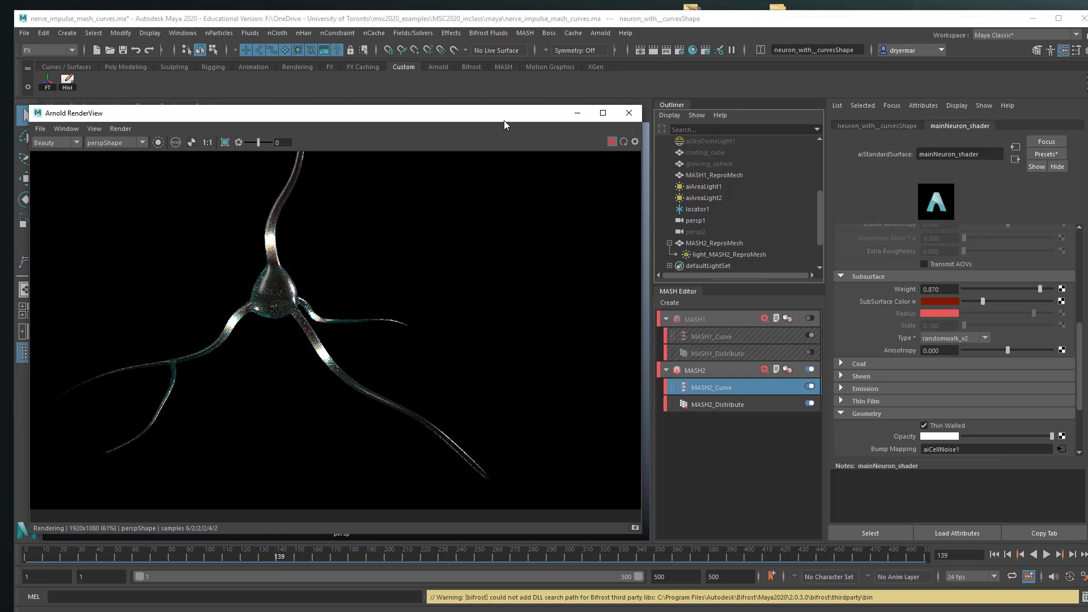
pyautogui.click(629, 113)
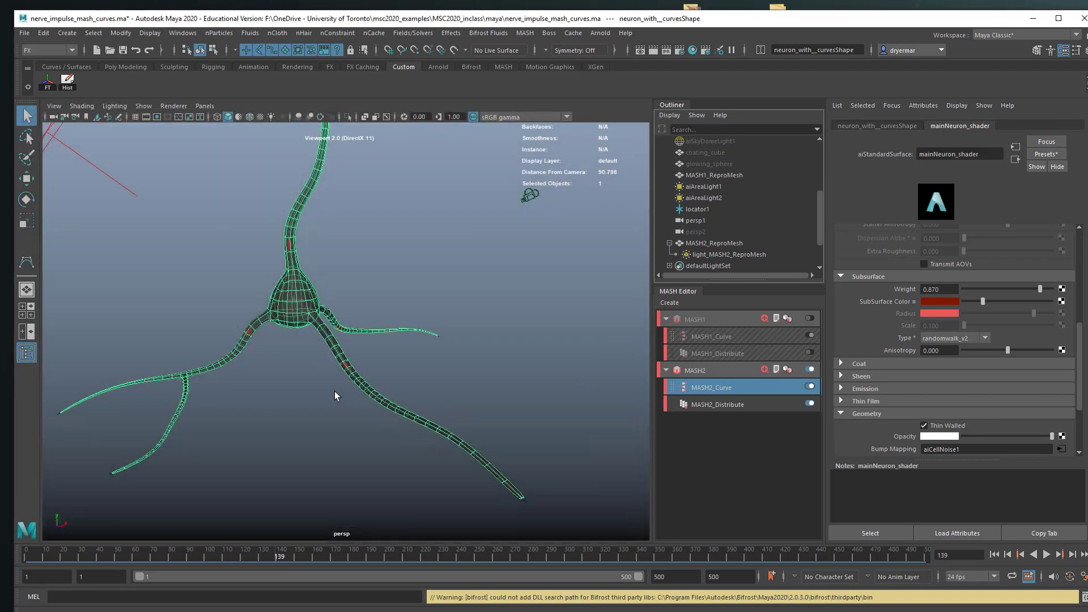
# Examine the spheres inside the neuron's branches around the cell body and clear the selection
pyautogui.keyDown('alt'); pyautogui.moveTo(288, 402); pyautogui.dragTo(279, 402); pyautogui.keyUp('alt')
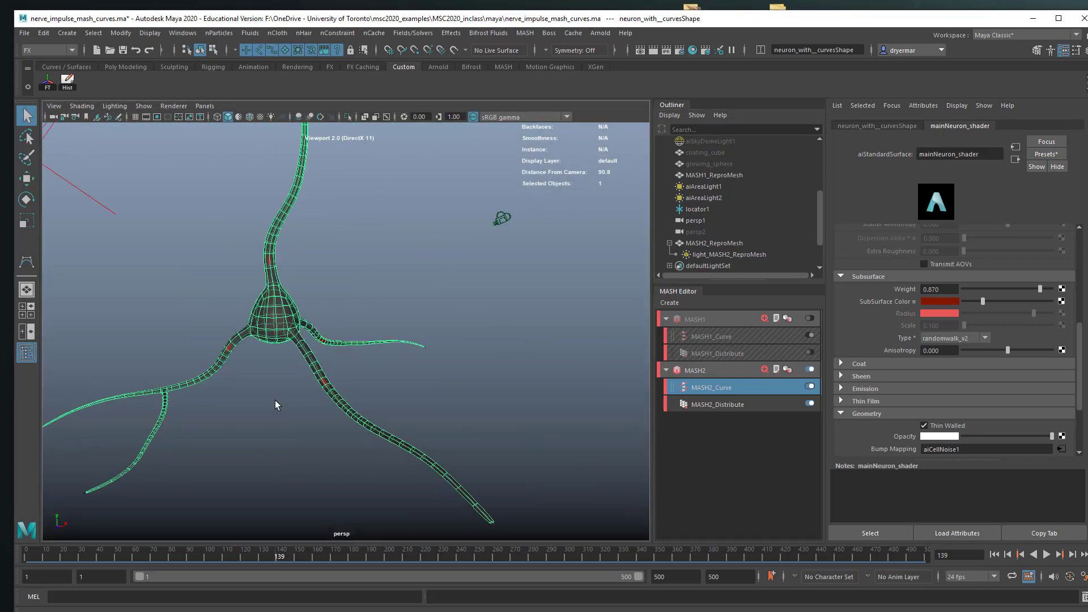
pyautogui.keyDown('alt'); pyautogui.moveTo(277, 402); pyautogui.dragTo(342, 394, button='right'); pyautogui.keyUp('alt')
pyautogui.keyDown('alt'); pyautogui.moveTo(342, 394); pyautogui.dragTo(360, 389, button='middle'); pyautogui.keyUp('alt')
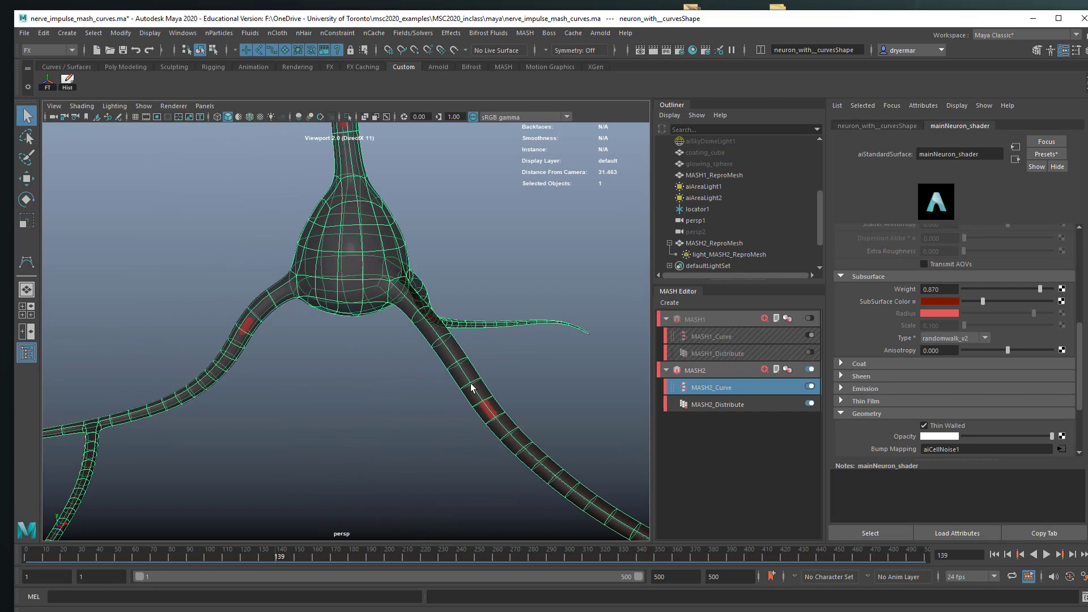
pyautogui.keyDown('alt'); pyautogui.moveTo(322, 375); pyautogui.dragTo(396, 404, button='right'); pyautogui.keyUp('alt')
pyautogui.click(394, 404)
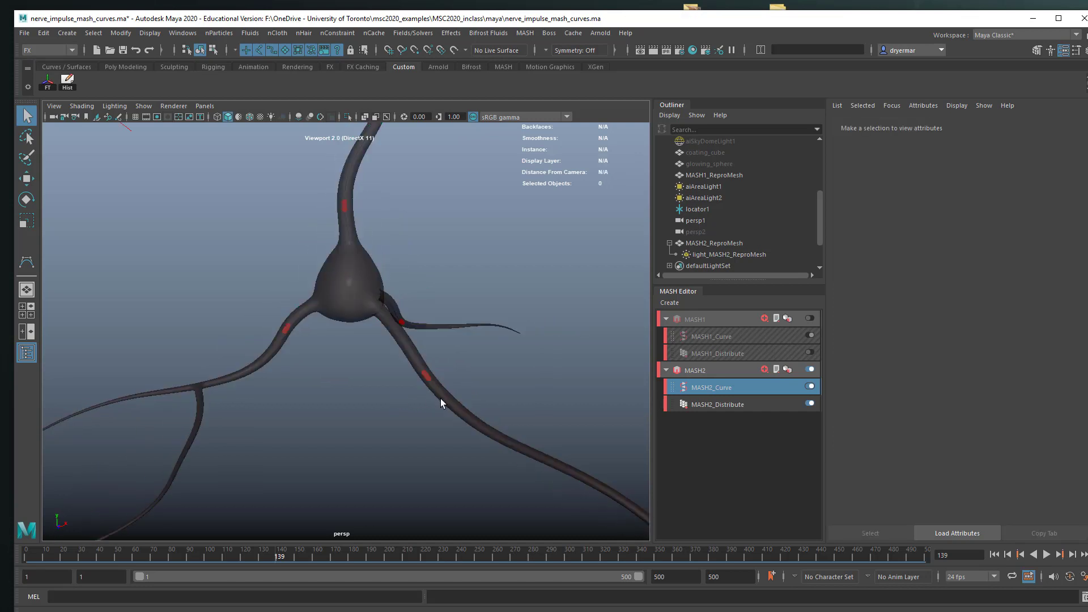